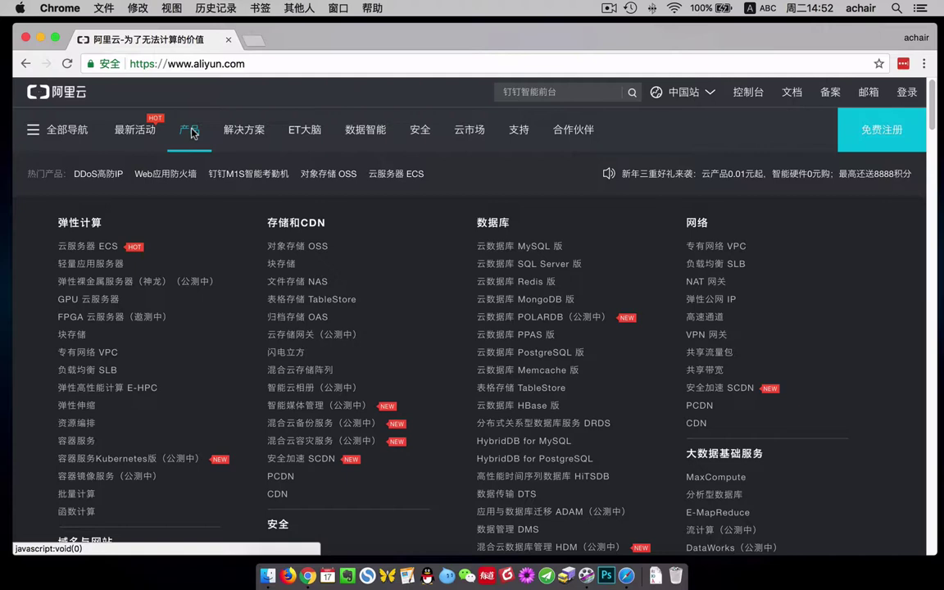
Start an immediate purchase from the 云服务器 ECS product page and log in to the account
left_click(102, 250)
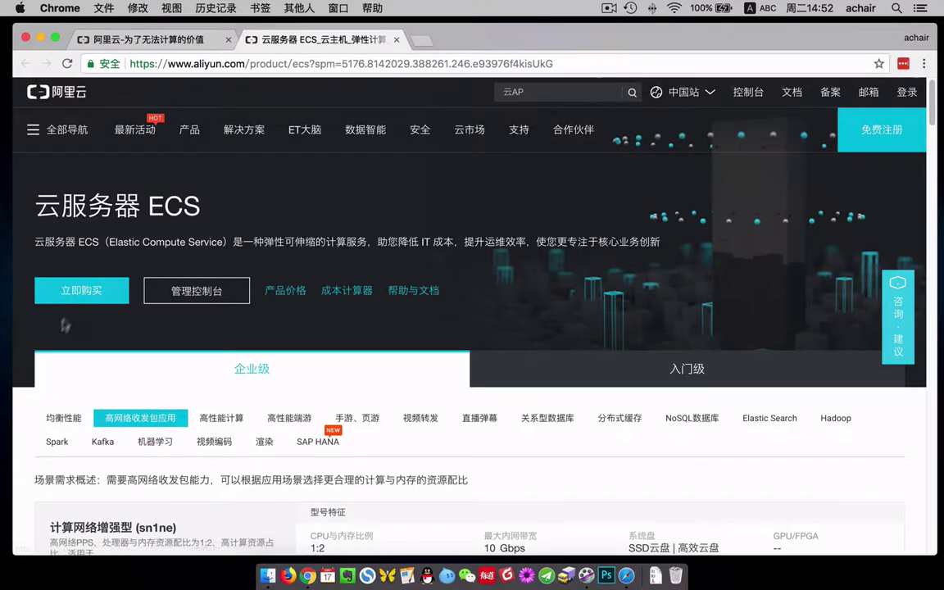
left_click(82, 293)
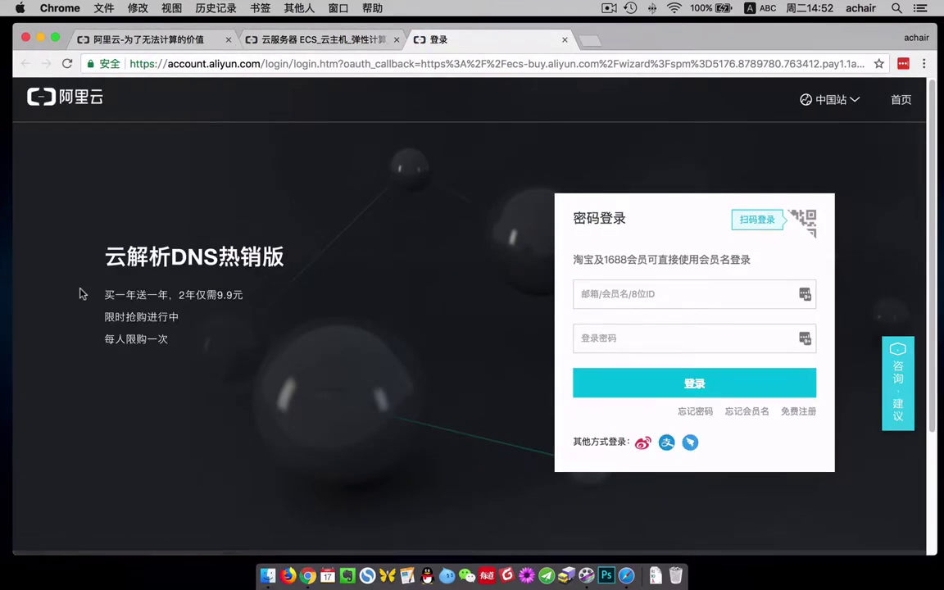
left_click(668, 382)
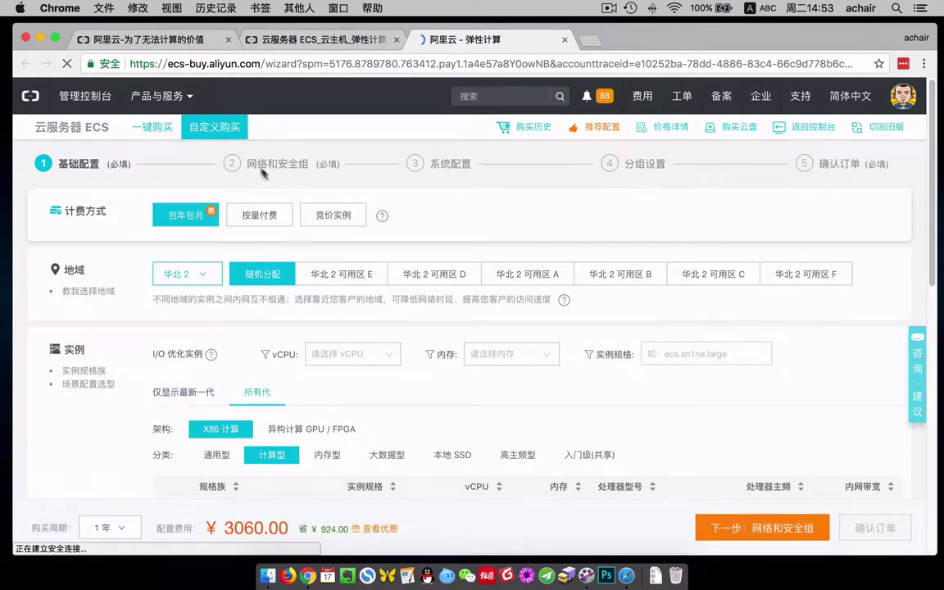
Choose custom purchase with 包年包月 billing and set the region to 华北 5
left_click(206, 130)
left_click(196, 217)
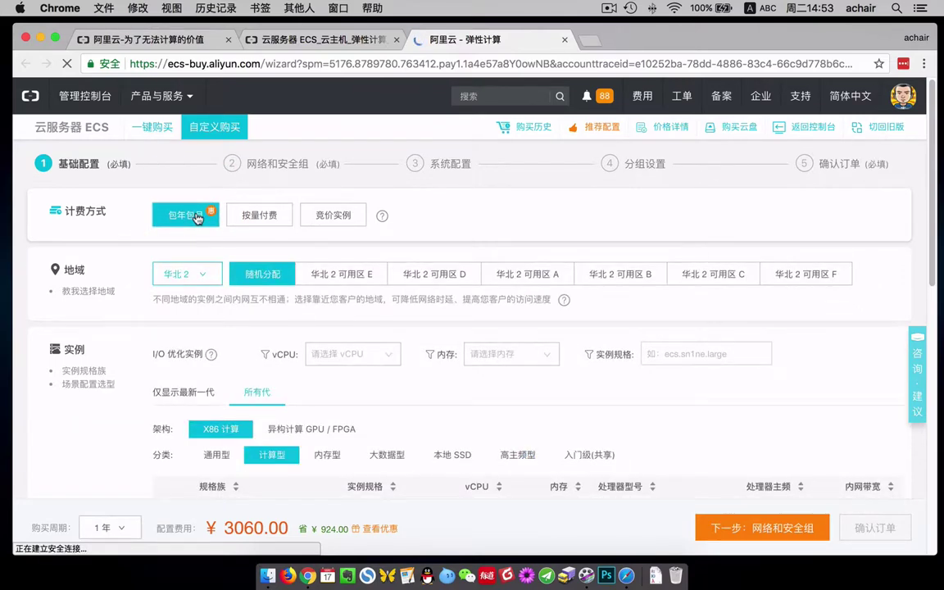
left_click(206, 273)
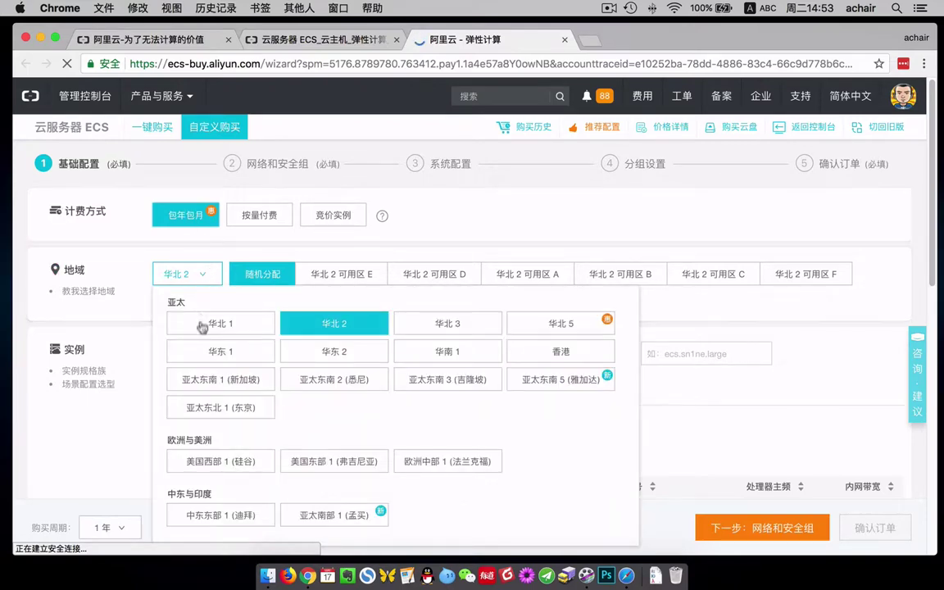
left_click(562, 327)
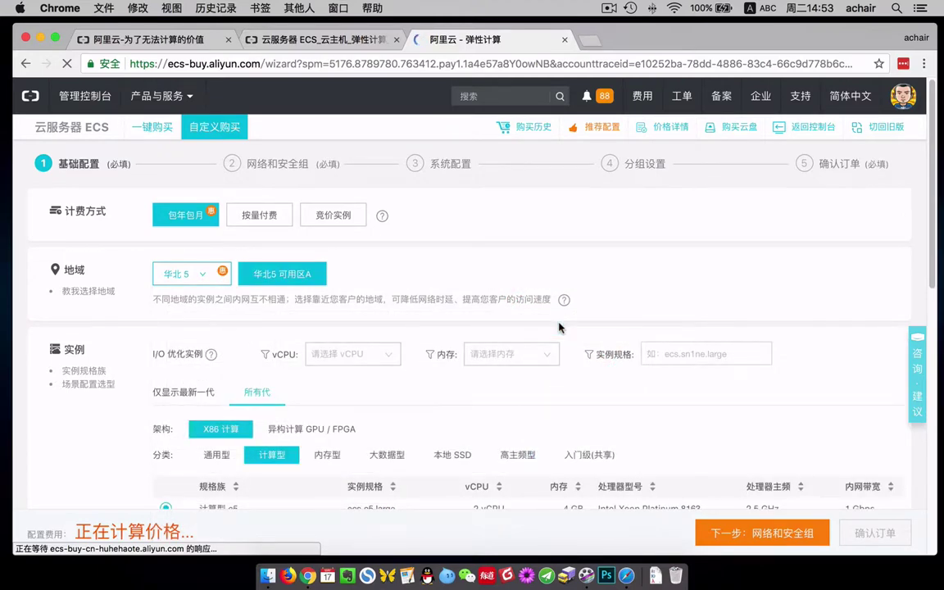
Check the region help document for the cities and zone counts of 华北 5 and 华北 2, and close the document
left_click(90, 292)
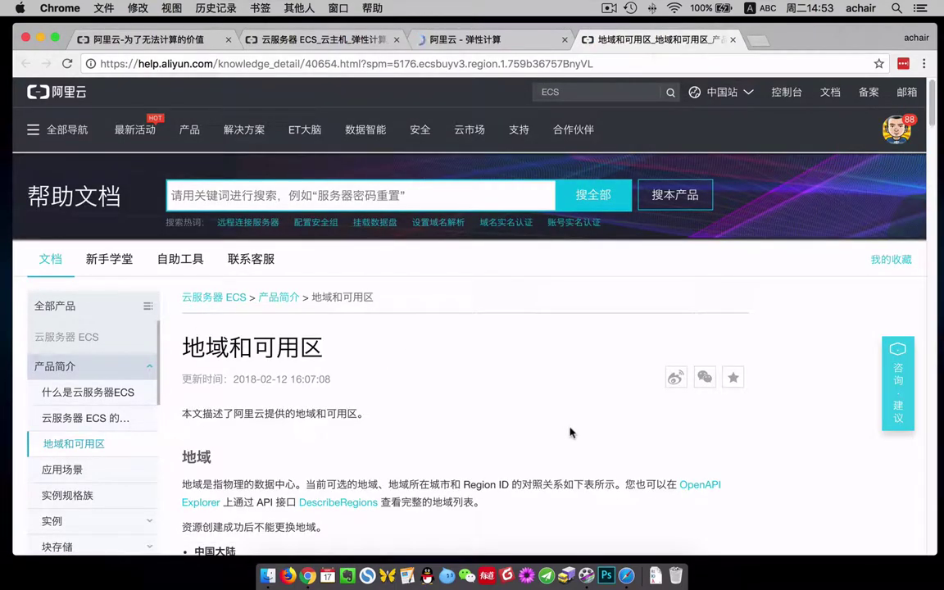
scroll(569, 432, "down", 5)
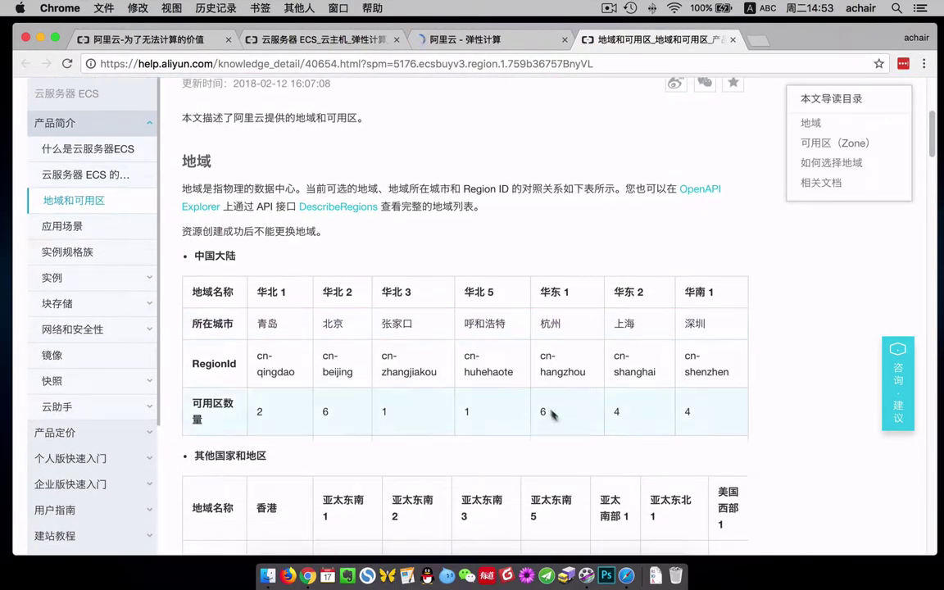
left_click_drag(464, 325, 506, 324)
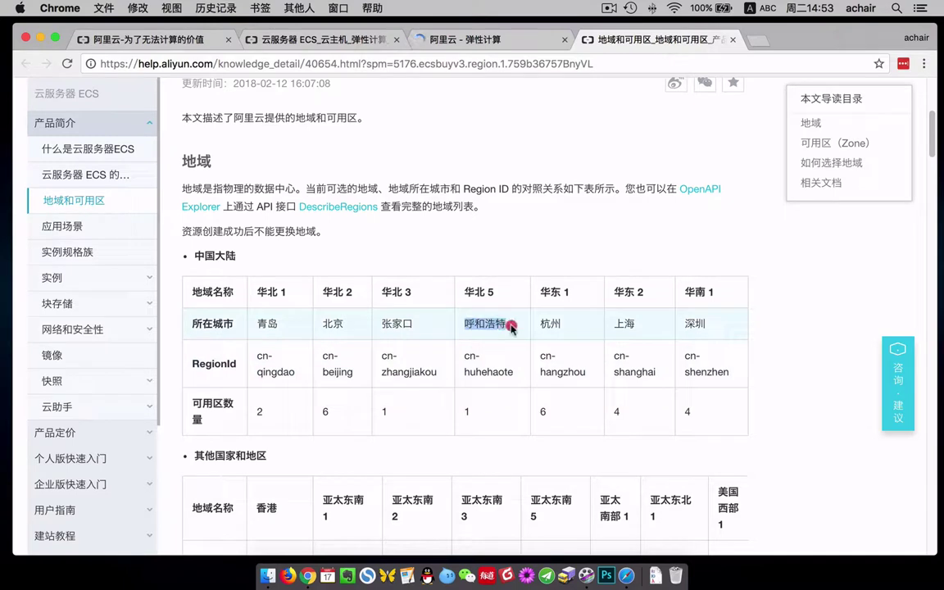
double_click(333, 324)
double_click(326, 411)
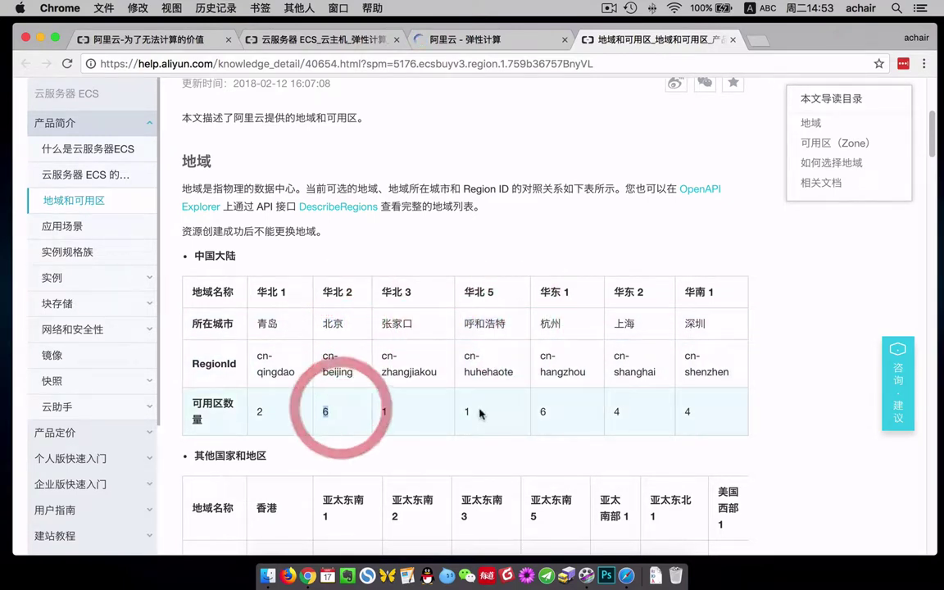
double_click(471, 412)
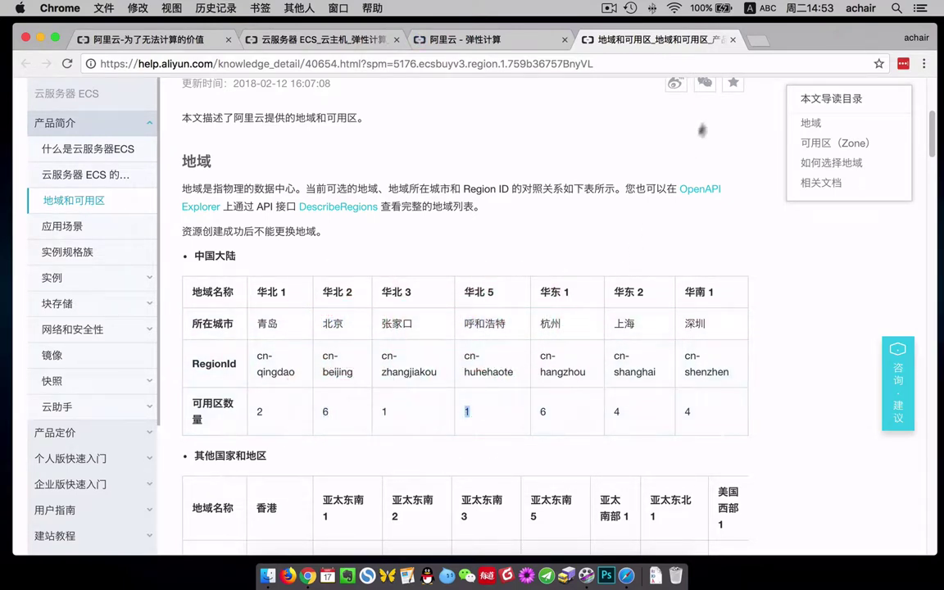
left_click(733, 39)
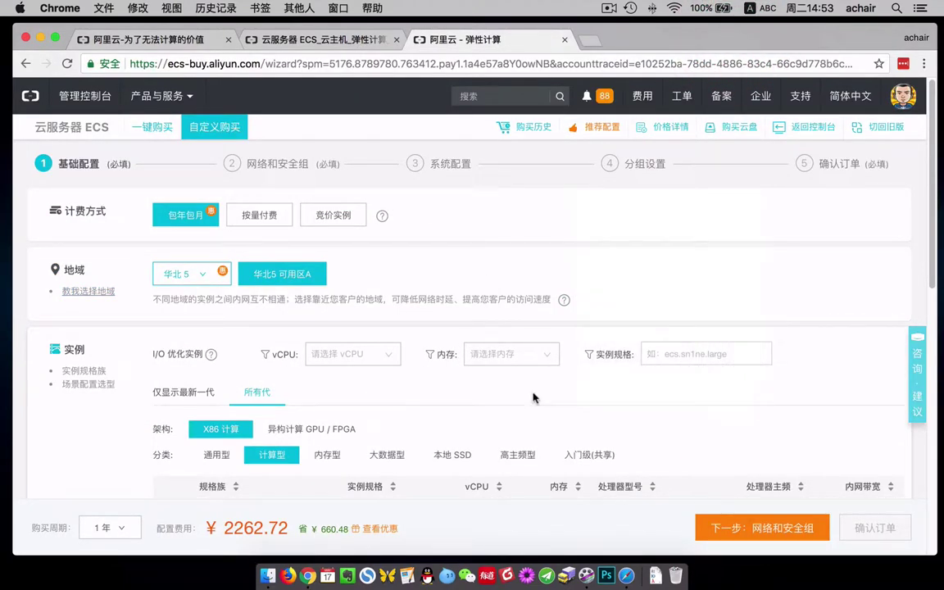
Set the purchase period of the instance to 1 年
scroll(533, 398, "down", 1)
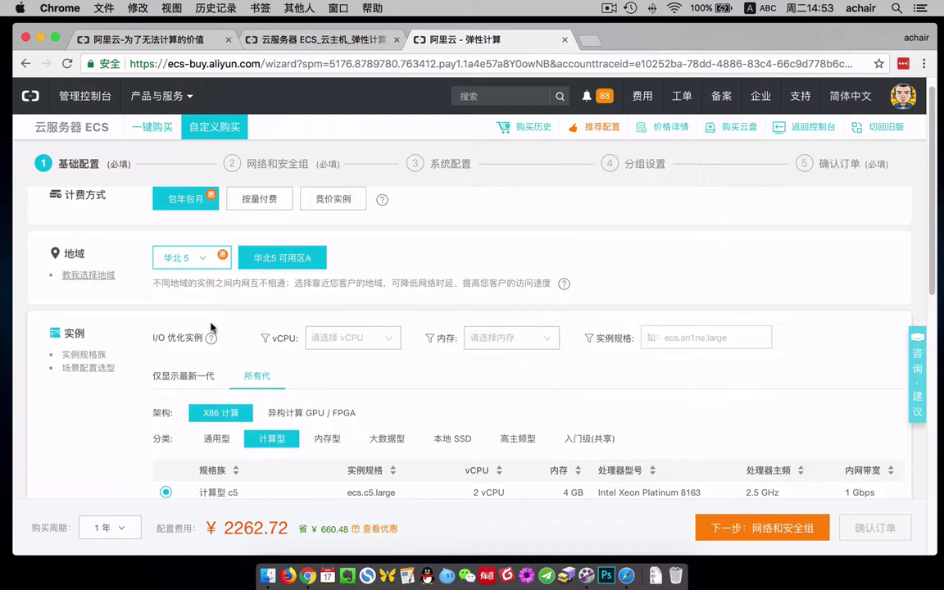
scroll(211, 326, "down", 2)
left_click(111, 532)
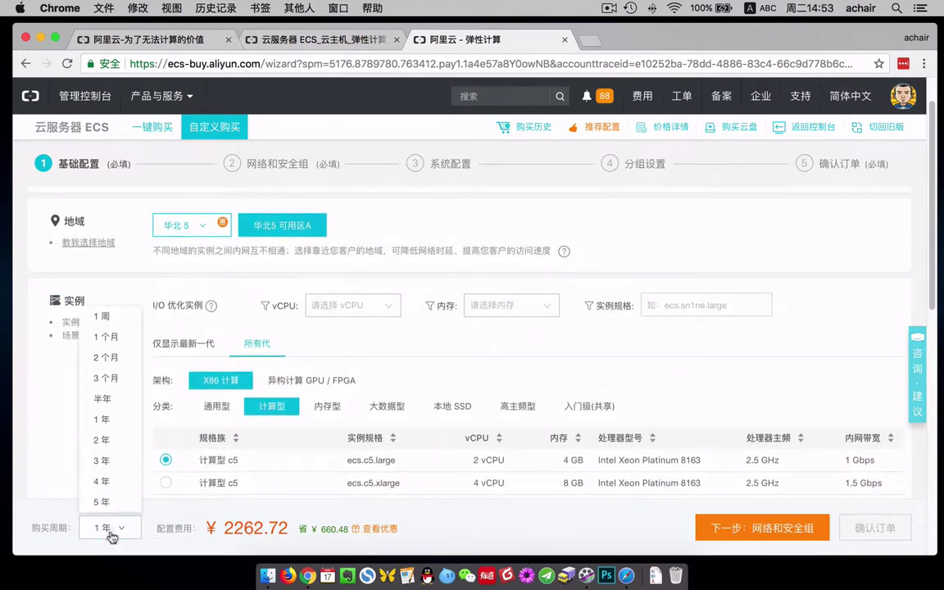
left_click(110, 532)
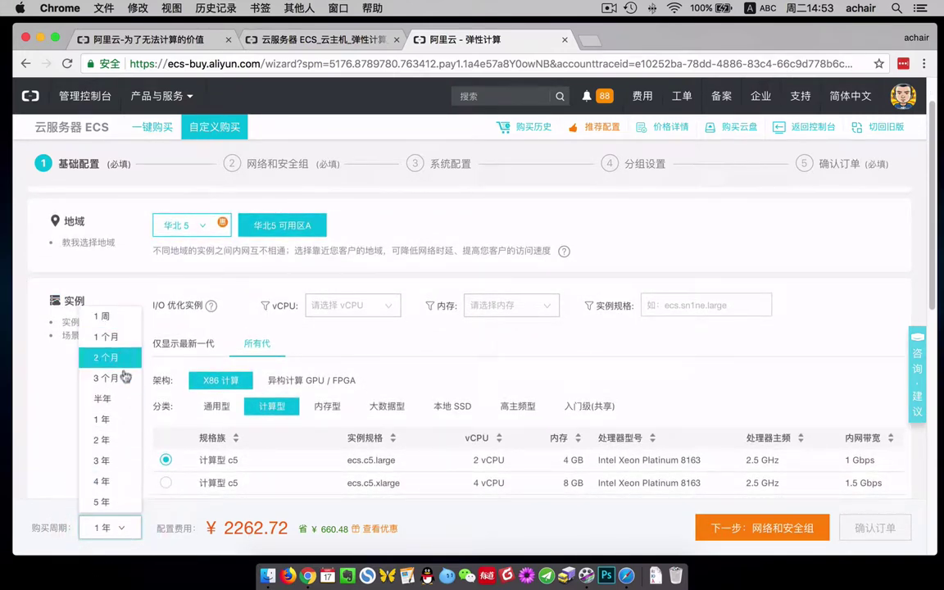
left_click(101, 419)
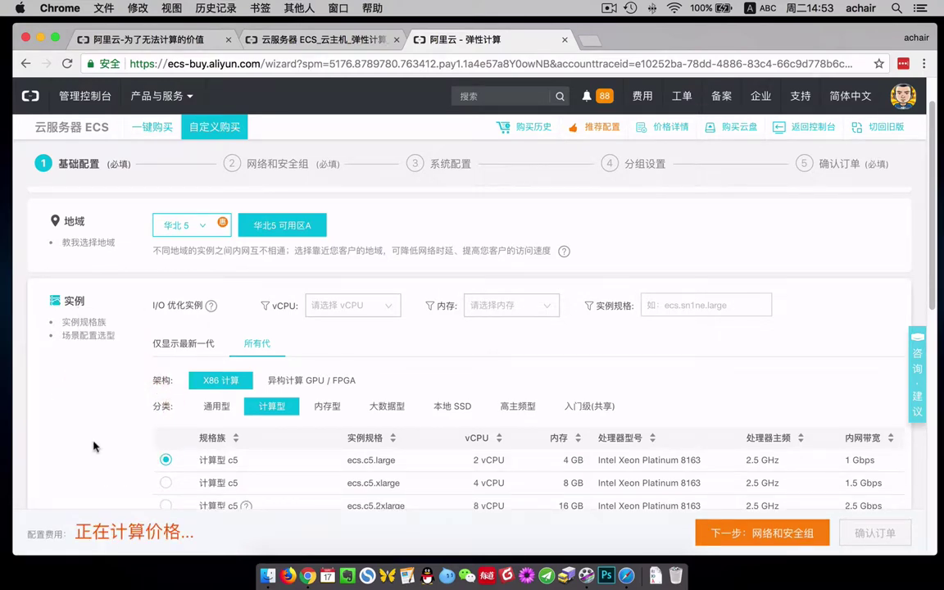
Set the server's region to 华北 2
scroll(144, 418, "up", 2)
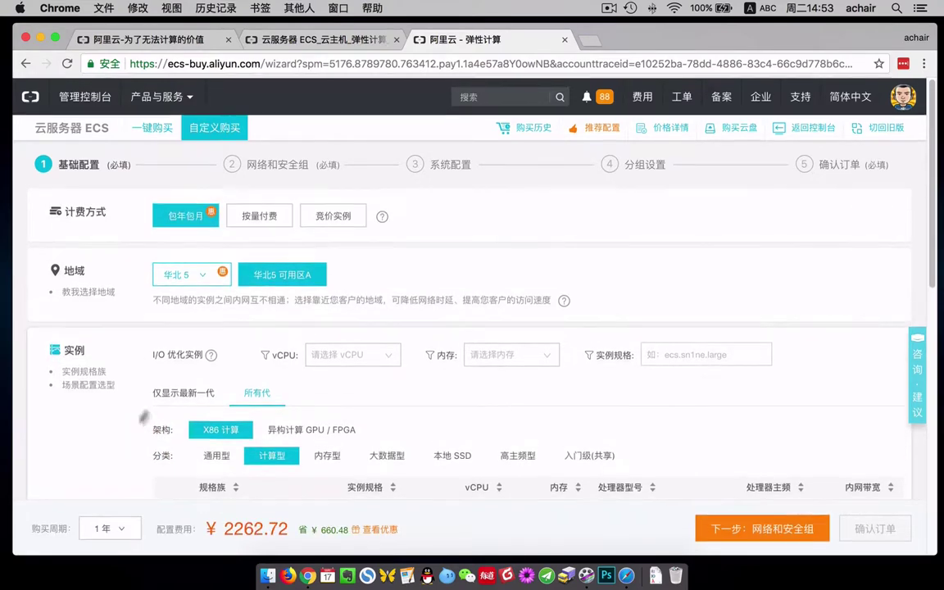
left_click(189, 275)
left_click(367, 328)
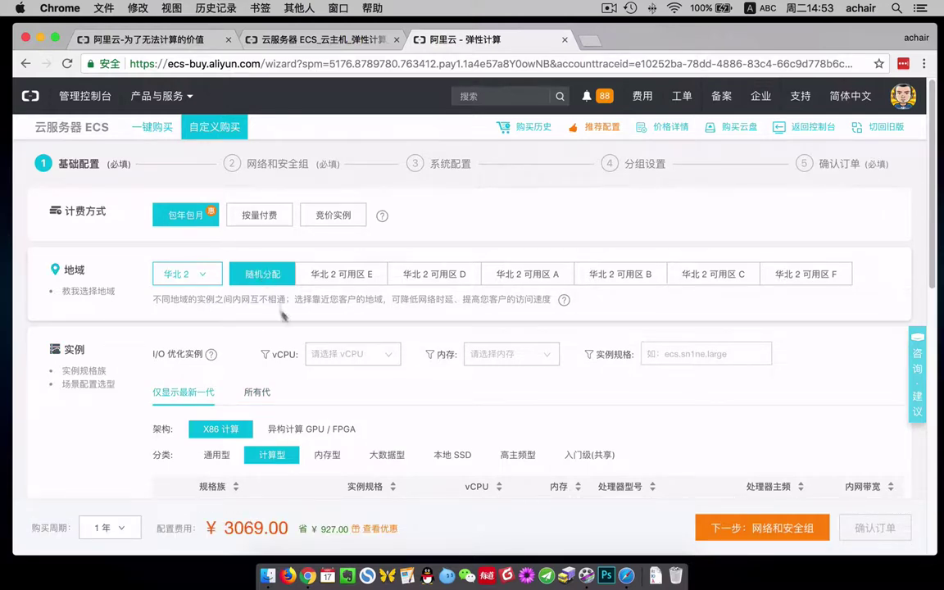
Filter the instance types to 1 vCPU and 1 GB of memory
left_click(356, 359)
type("1")
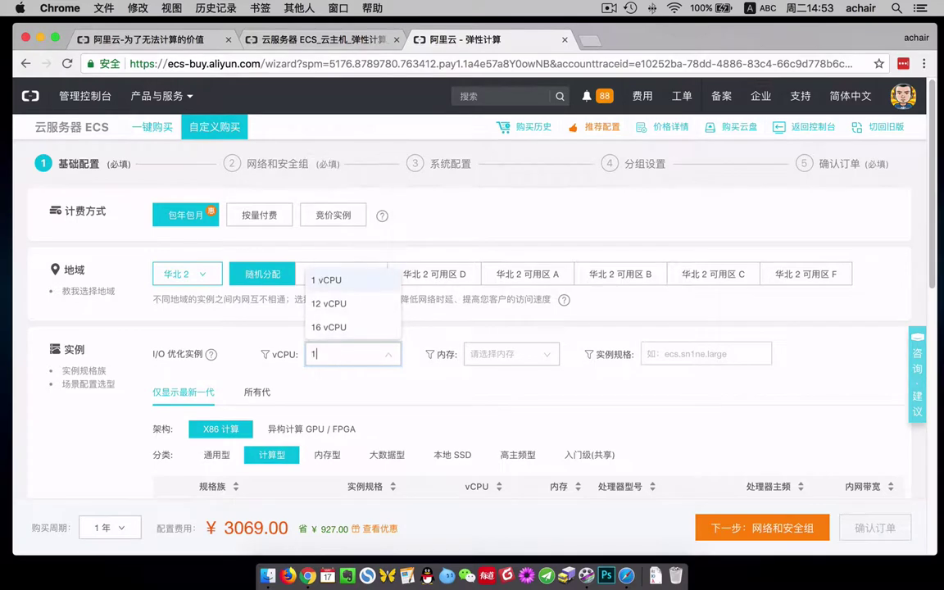
left_click(358, 279)
left_click(516, 353)
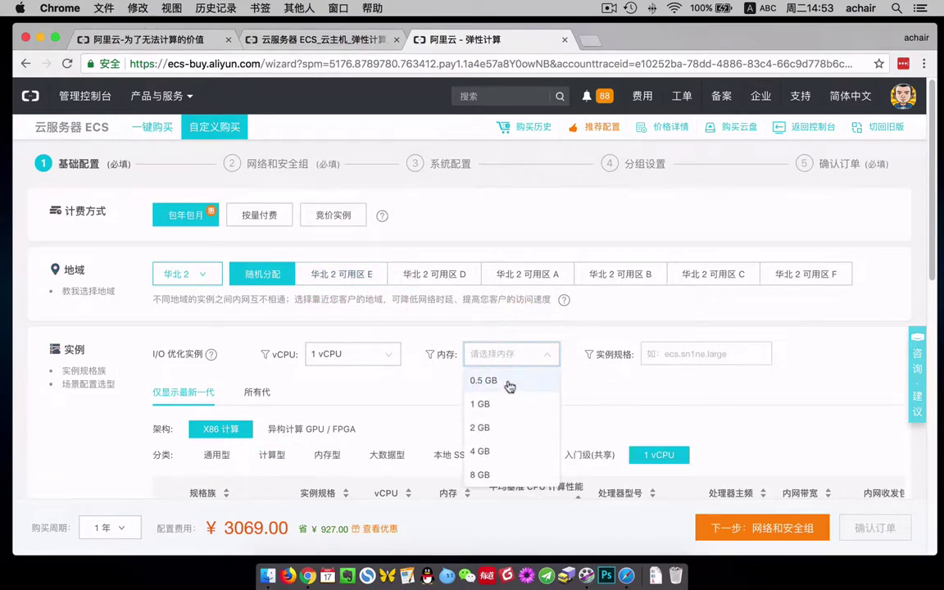
left_click(504, 407)
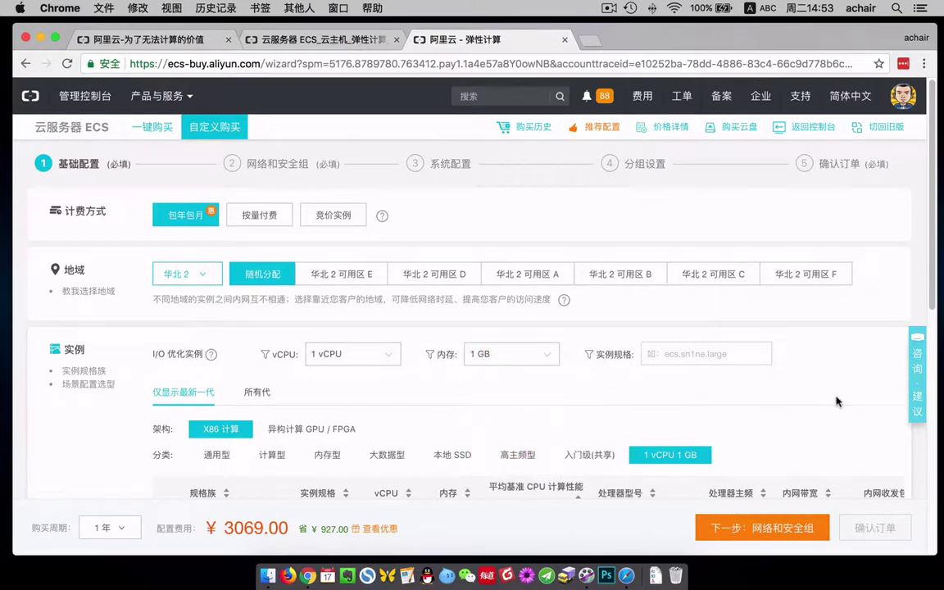
Compare the 突发性能实例 t5 and 紧凑型 xn4 prices, and select the t5 instance ecs.t5-lc1m1.small
scroll(837, 402, "down", 4)
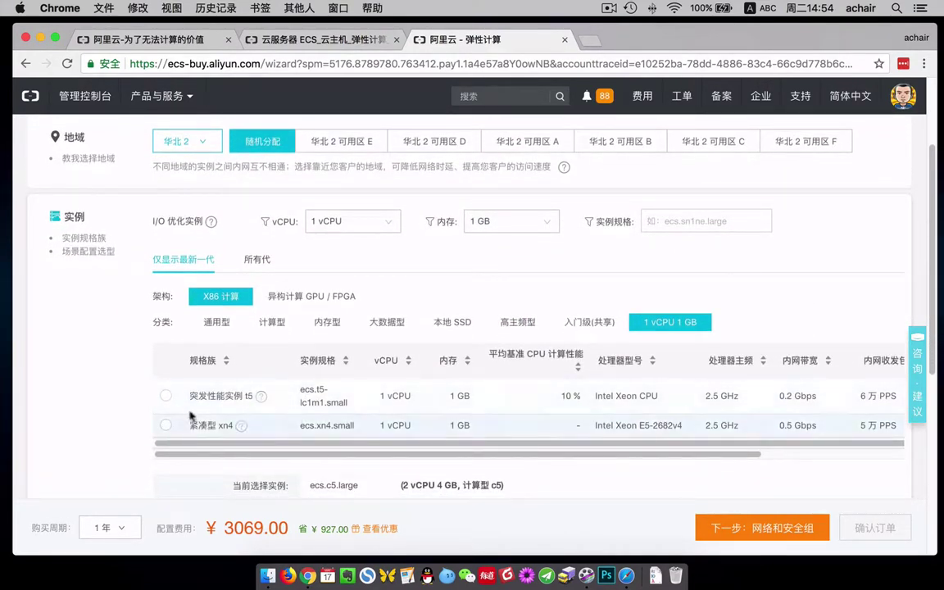
left_click(166, 398)
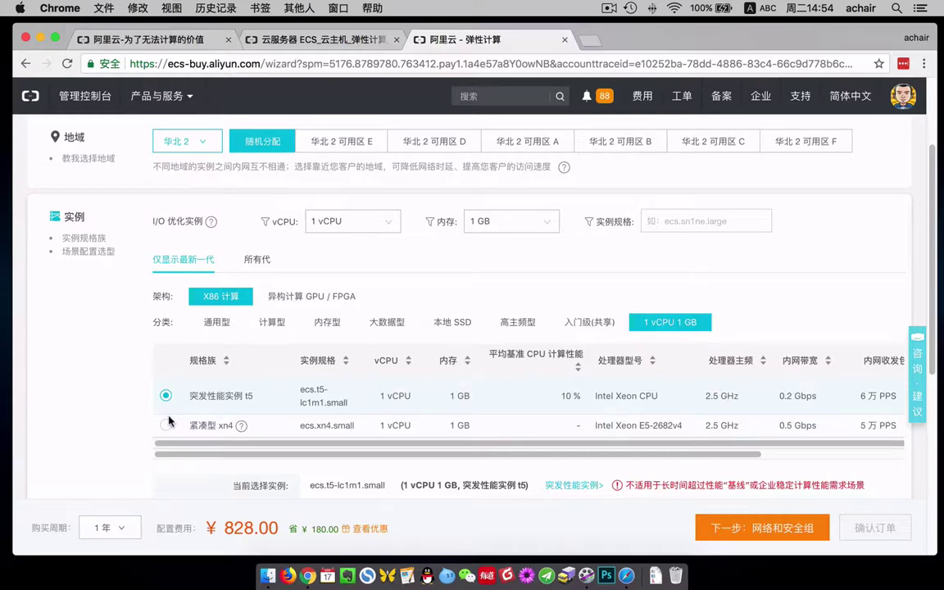
left_click(167, 426)
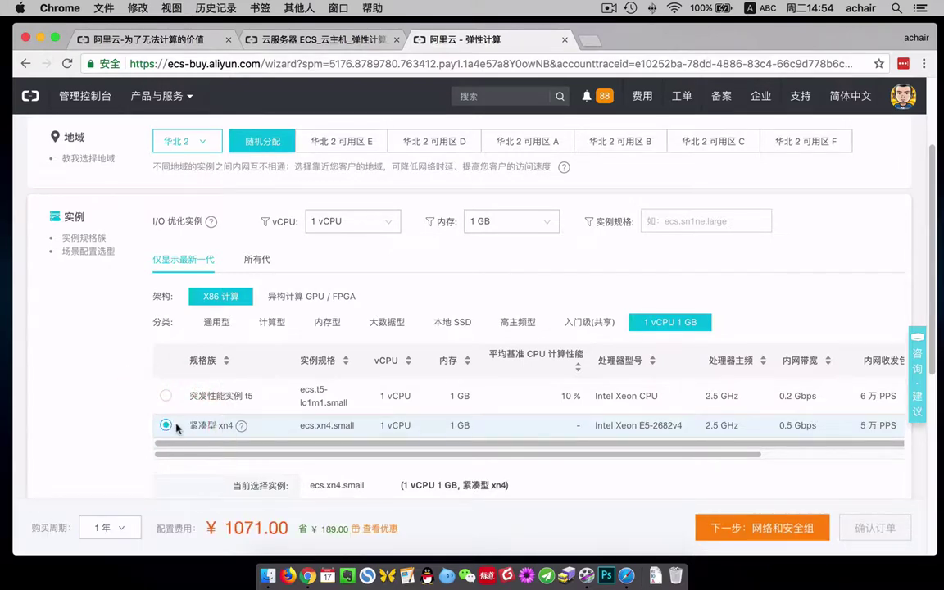
left_click(165, 397)
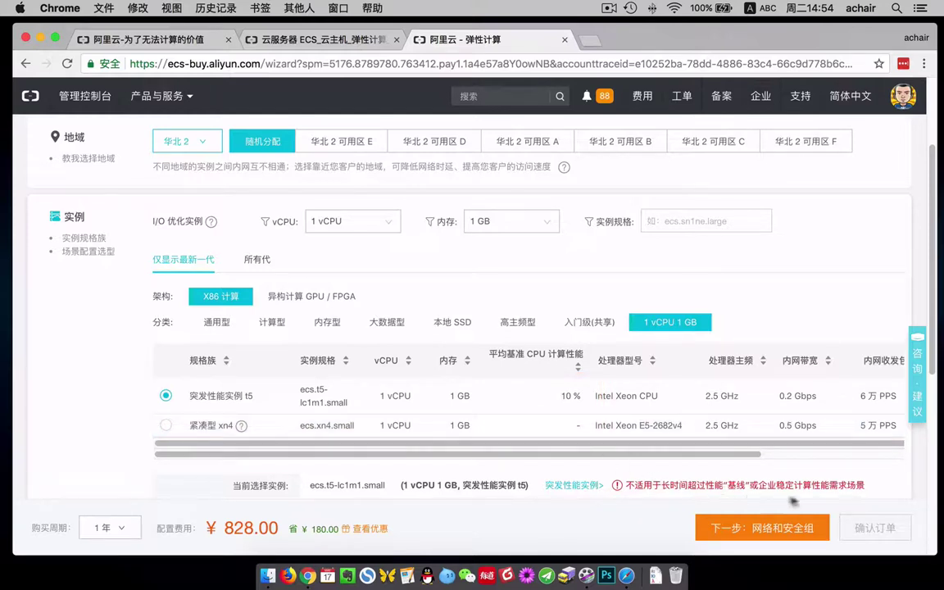
Examine the usage restriction of 突发性能实例 and read its help document on baseline CPU performance and CPU credits
left_click_drag(873, 489, 644, 482)
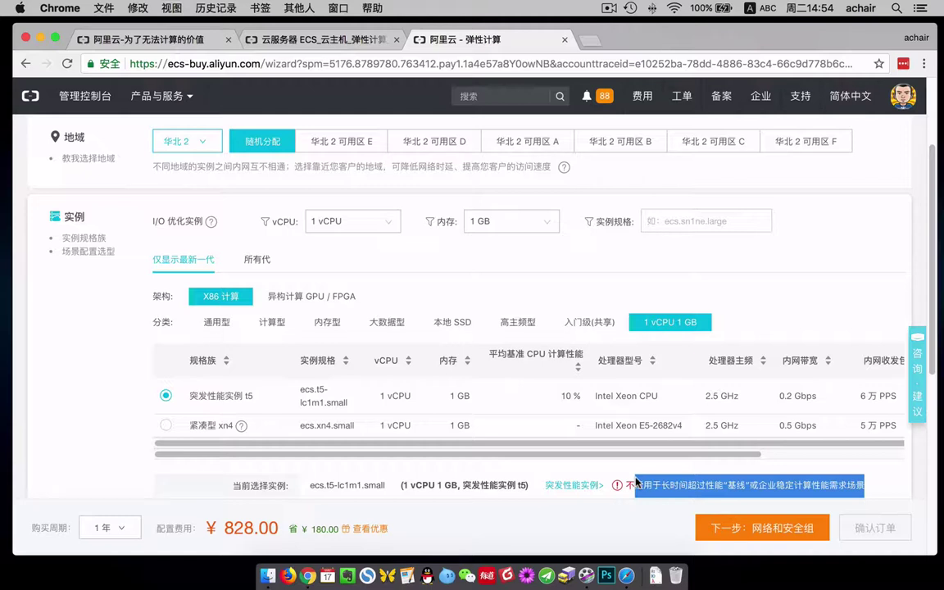
left_click(635, 484)
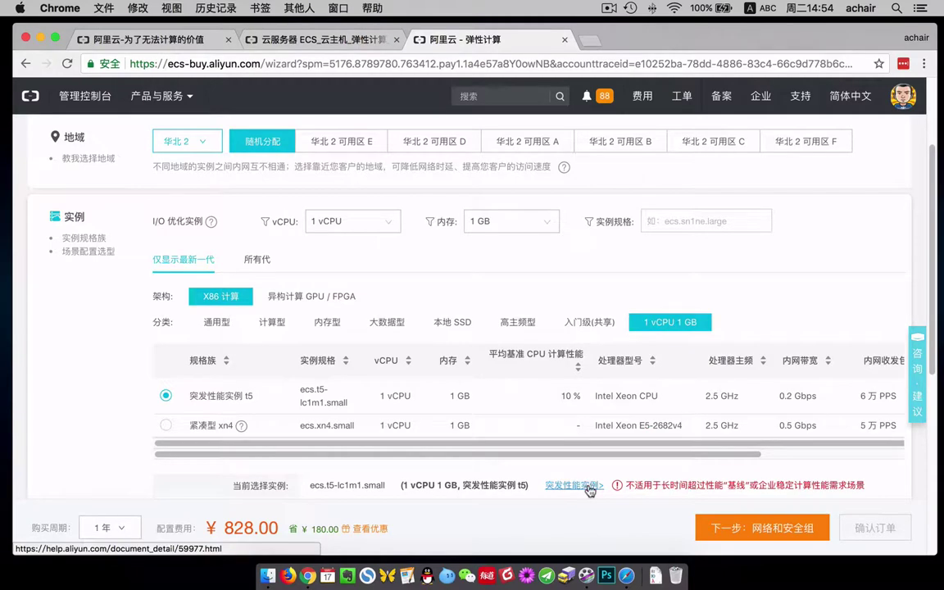
left_click(574, 485)
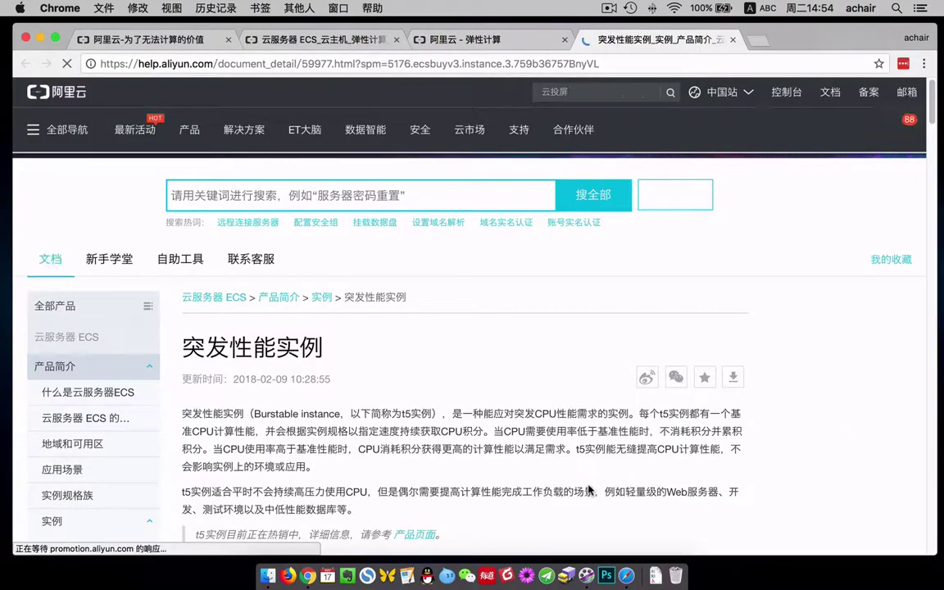
scroll(588, 489, "down", 1)
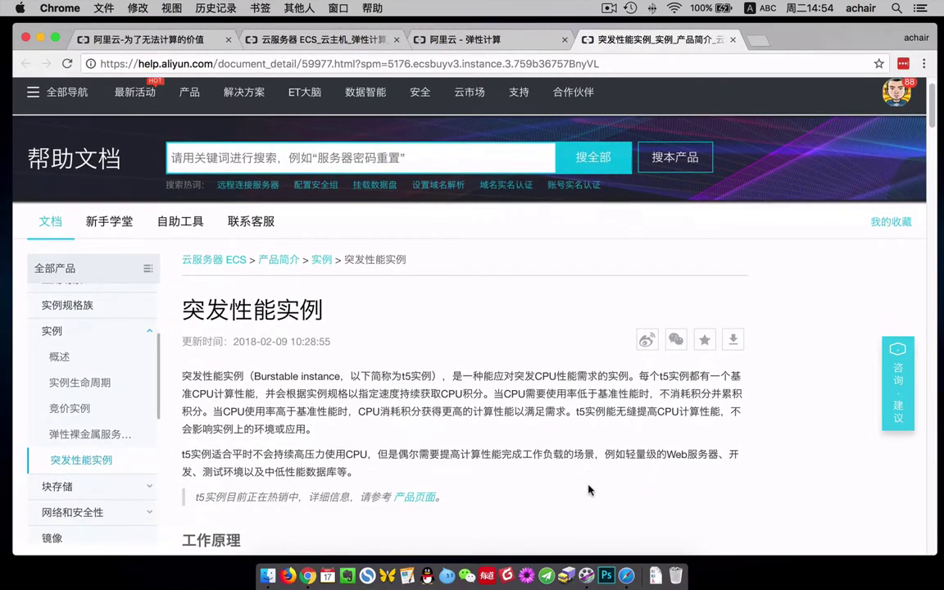
scroll(587, 490, "down", 1)
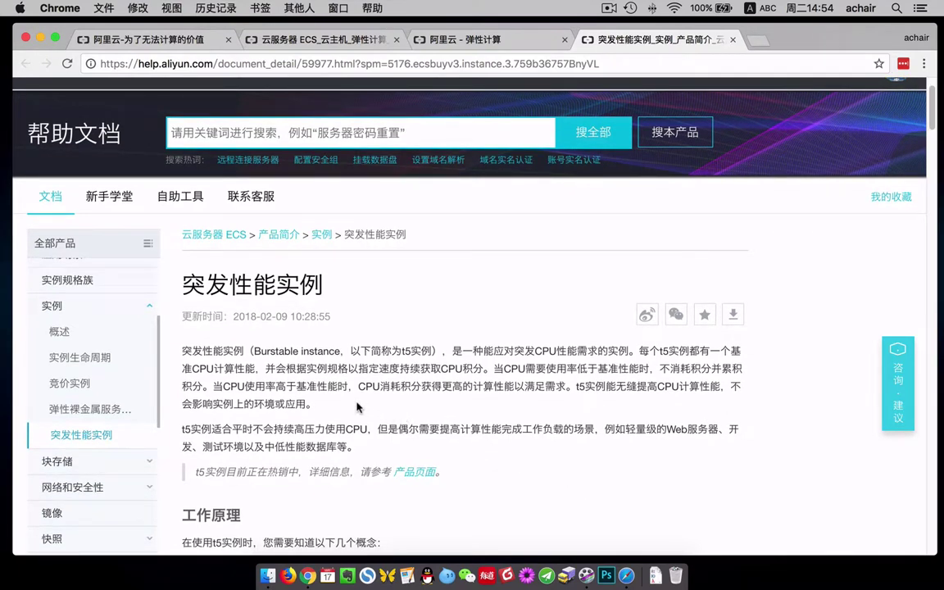
scroll(358, 407, "down", 2)
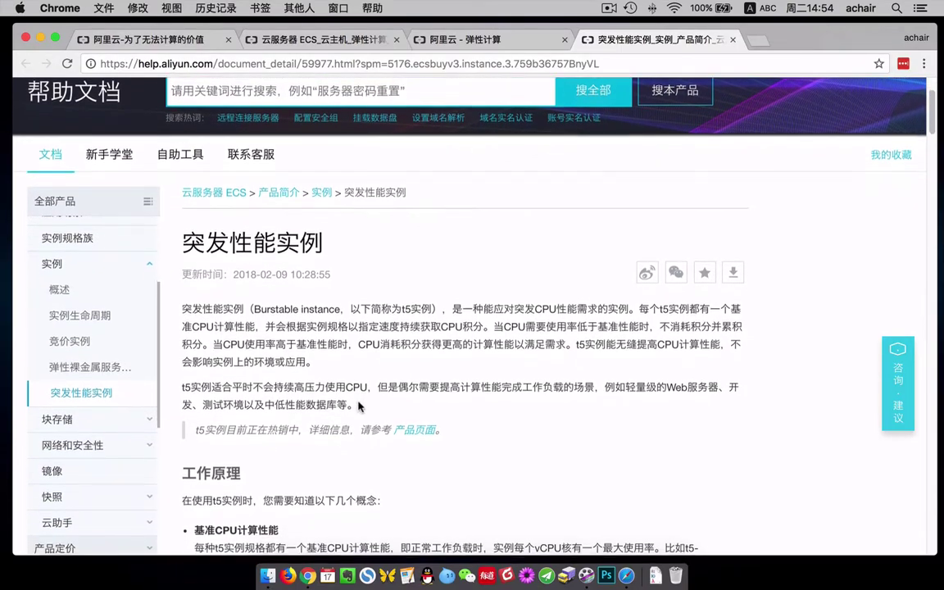
scroll(358, 407, "down", 4)
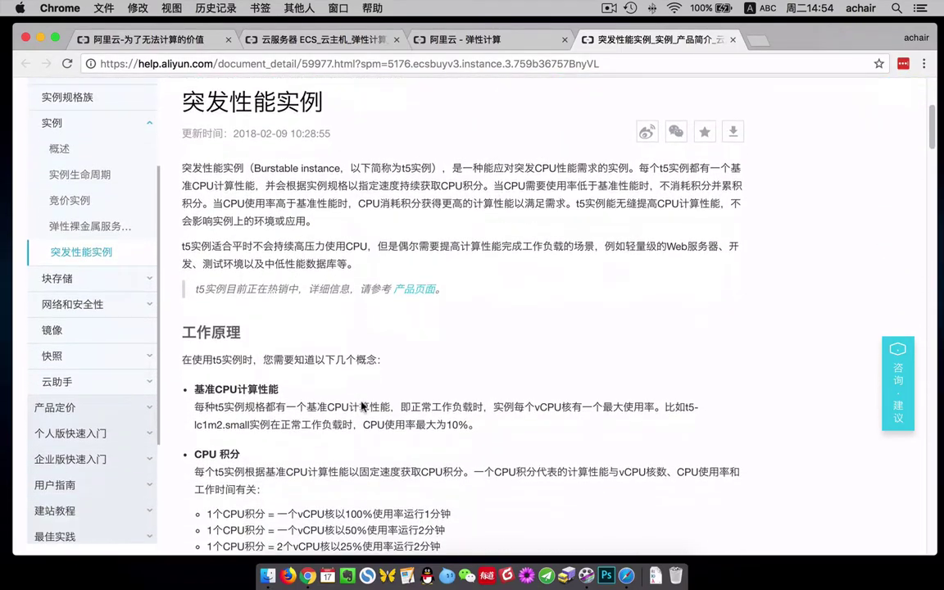
scroll(361, 406, "down", 2)
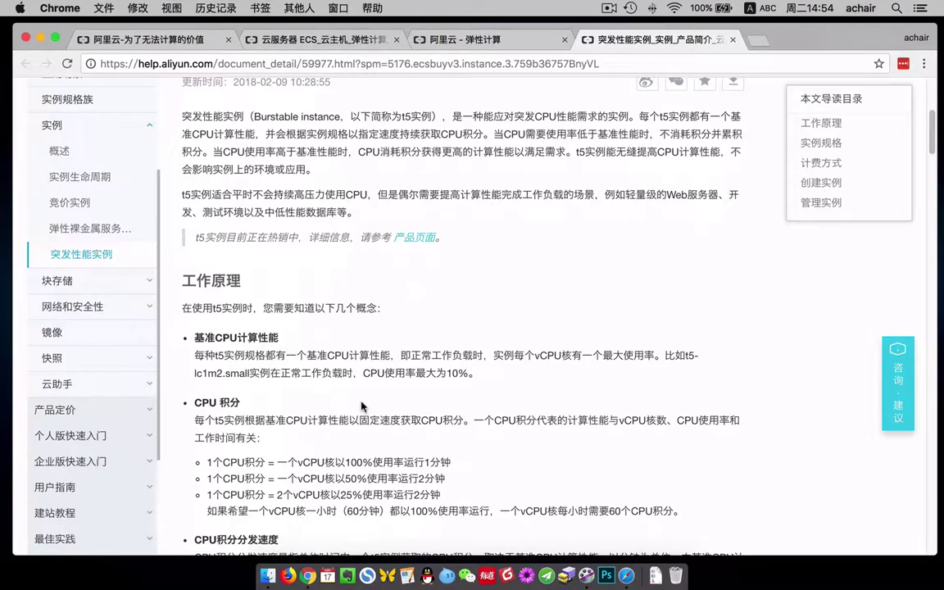
scroll(362, 407, "down", 10)
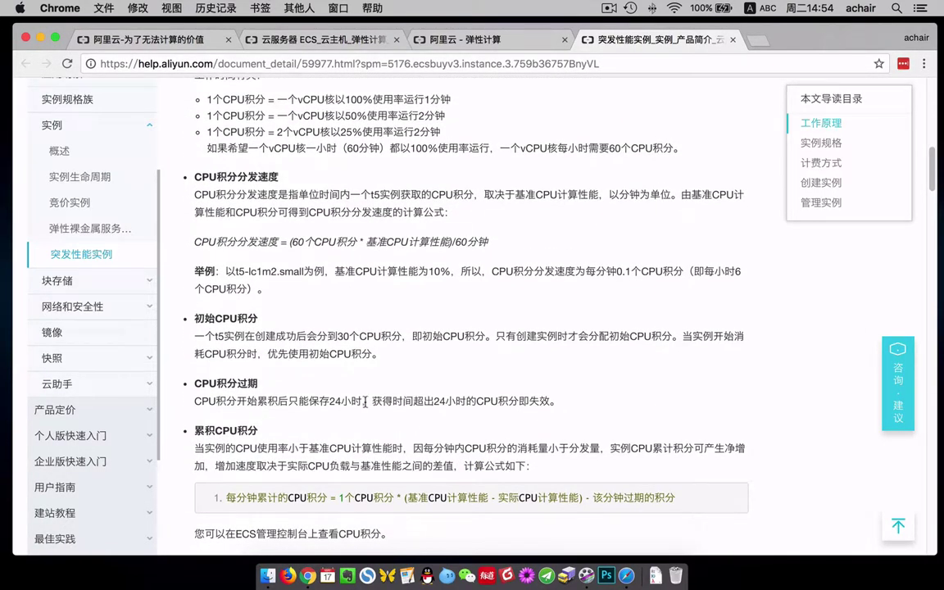
scroll(367, 402, "down", 9)
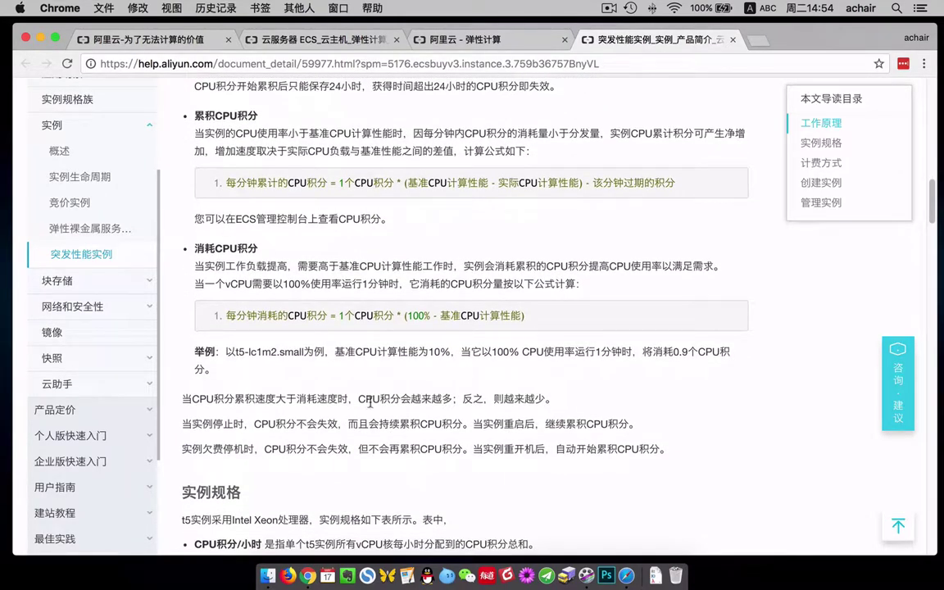
Look over the t5 specification table, return to the purchase page and select the 紧凑型 xn4 instance ecs.xn4.small
scroll(476, 395, "down", 10)
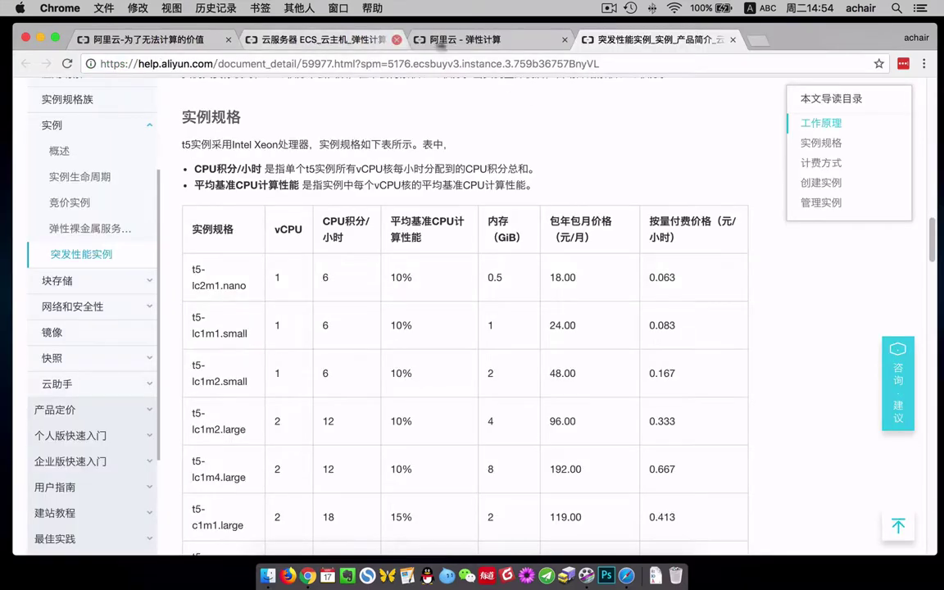
left_click(453, 39)
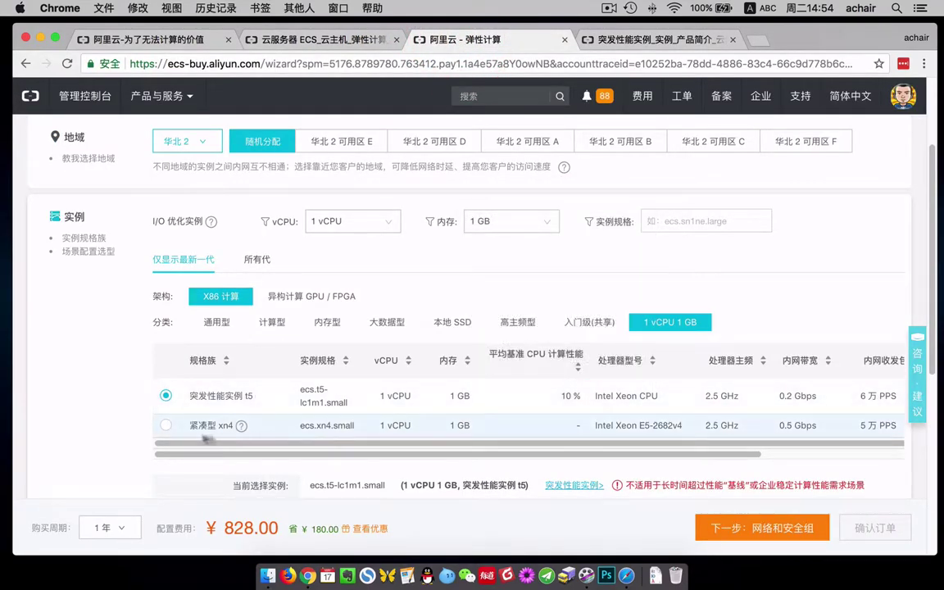
left_click(166, 426)
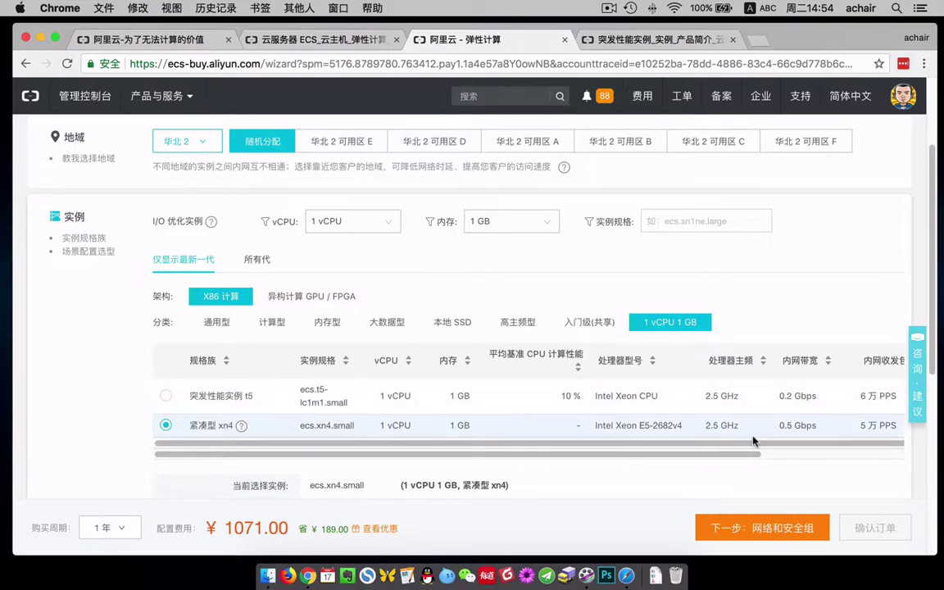
Clear the vCPU filter and list instance types of 所有代 instead of only the latest generation
scroll(754, 434, "up", 1)
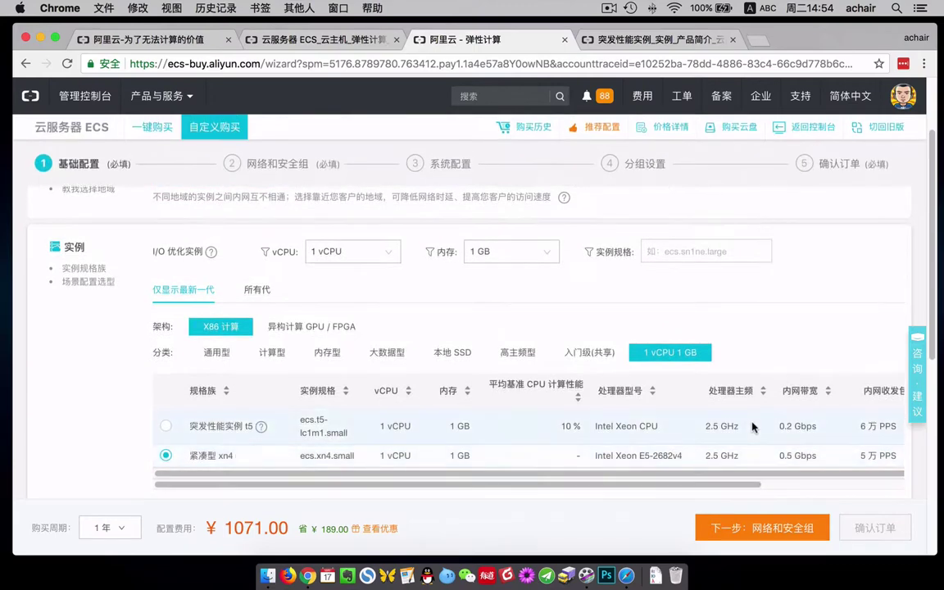
scroll(752, 427, "up", 3)
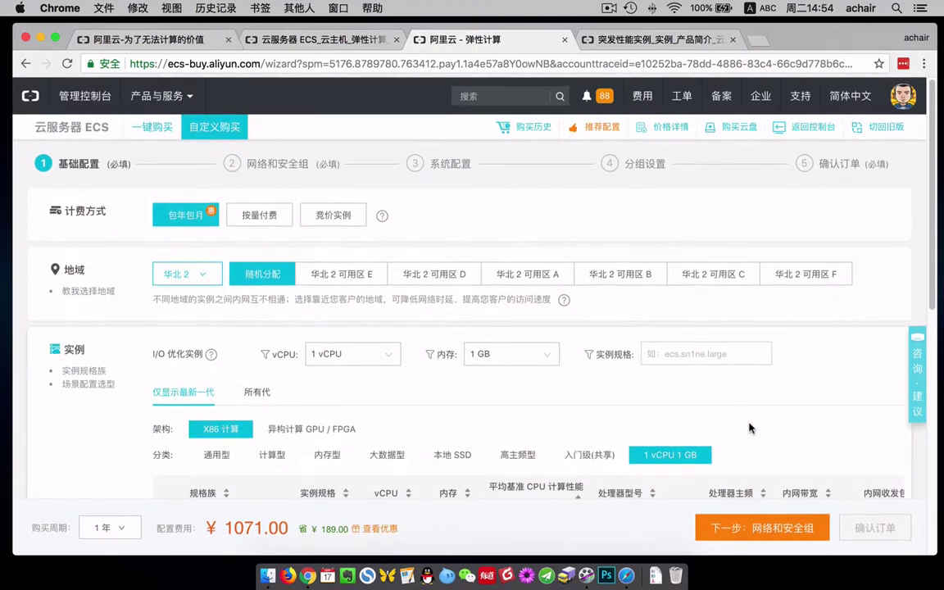
left_click(391, 354)
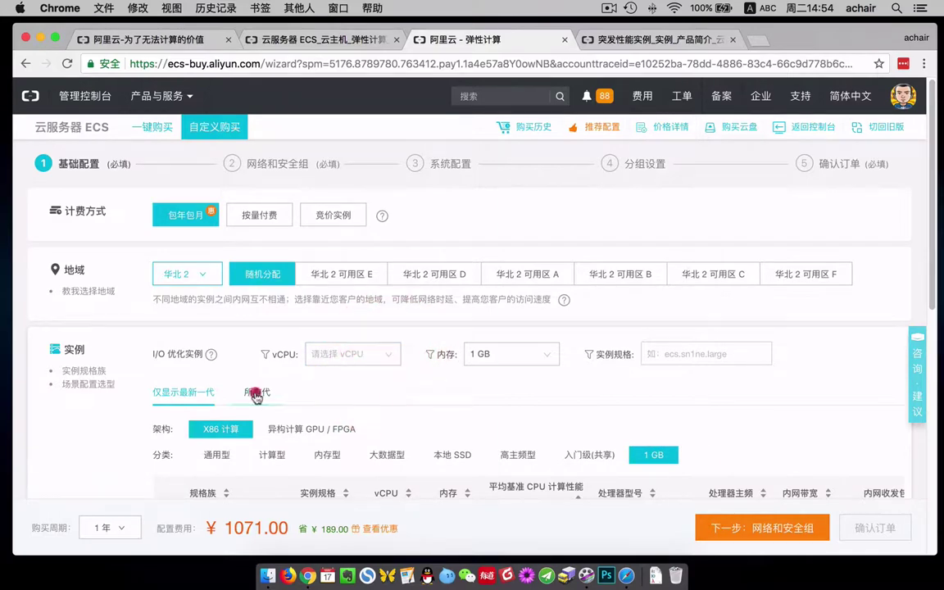
left_click(257, 395)
scroll(373, 401, "down", 5)
scroll(377, 385, "up", 3)
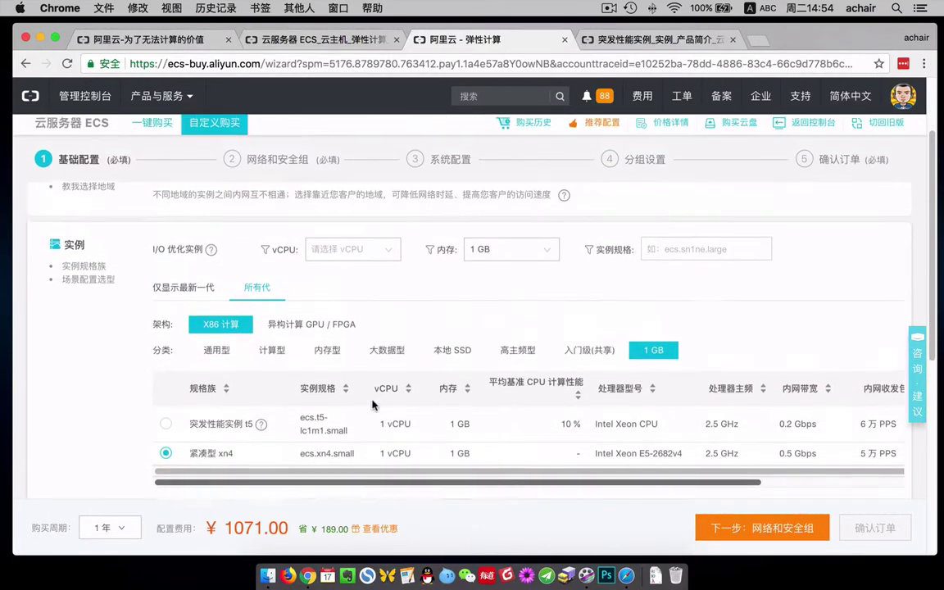
Clear the memory filter and filter the instance types to 2 vCPU and 4 GB of memory
left_click(372, 307)
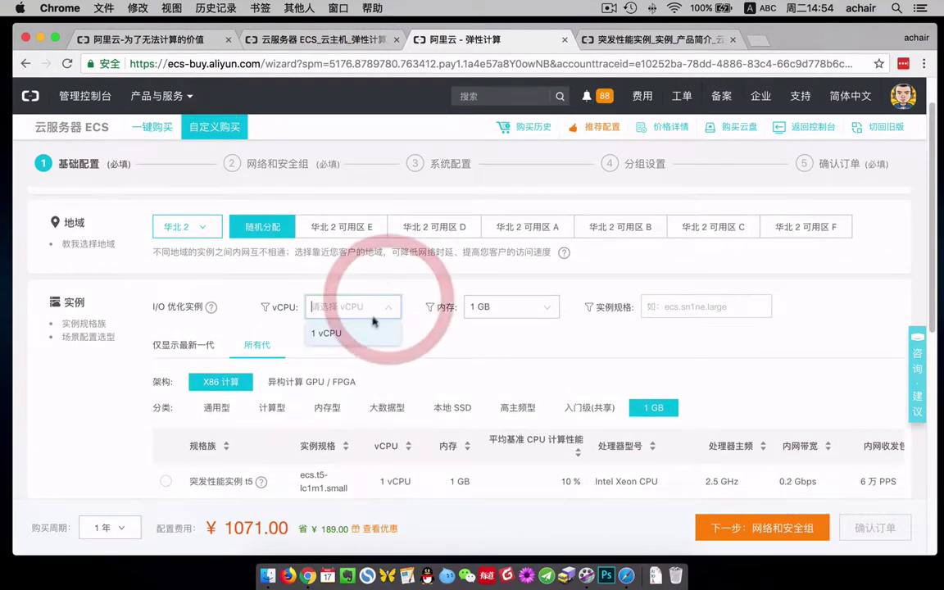
left_click(550, 308)
left_click(361, 309)
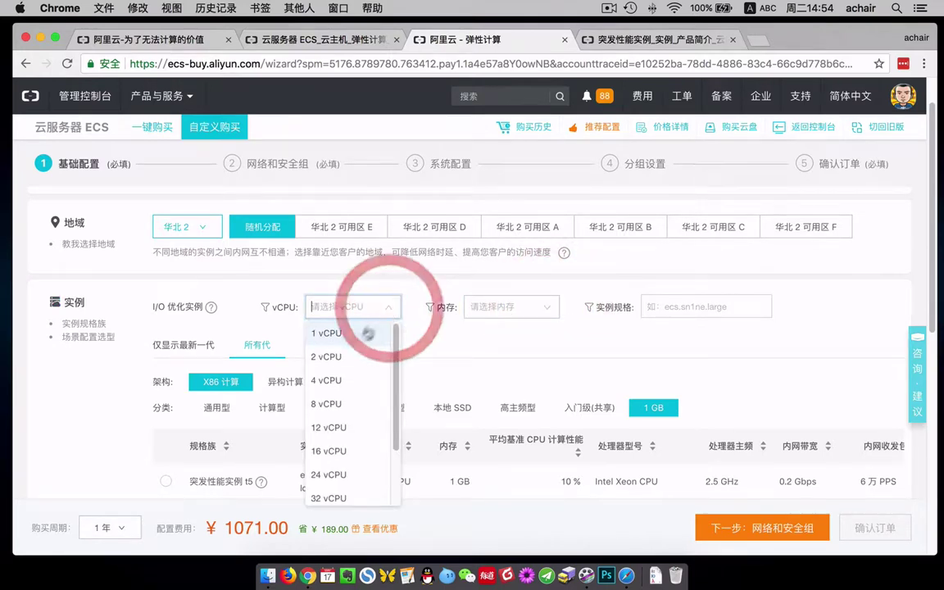
left_click(341, 358)
left_click(553, 304)
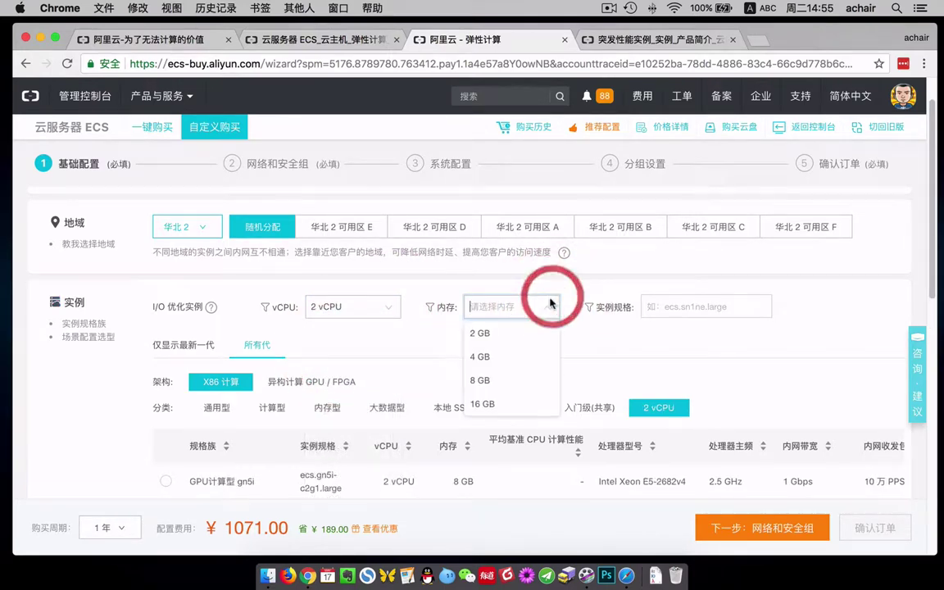
left_click(513, 357)
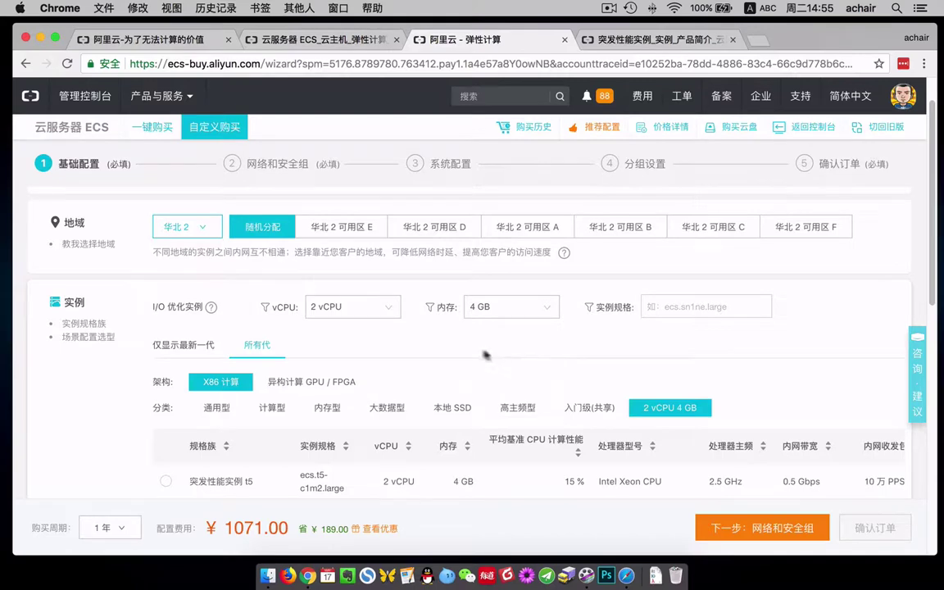
left_click(455, 345)
Compare the yearly prices of 通用型 n4 and the two 突发性能实例 t5 types, ecs.t5-lc1m2.large and ecs.t5-c1m2.large
scroll(362, 354, "down", 3)
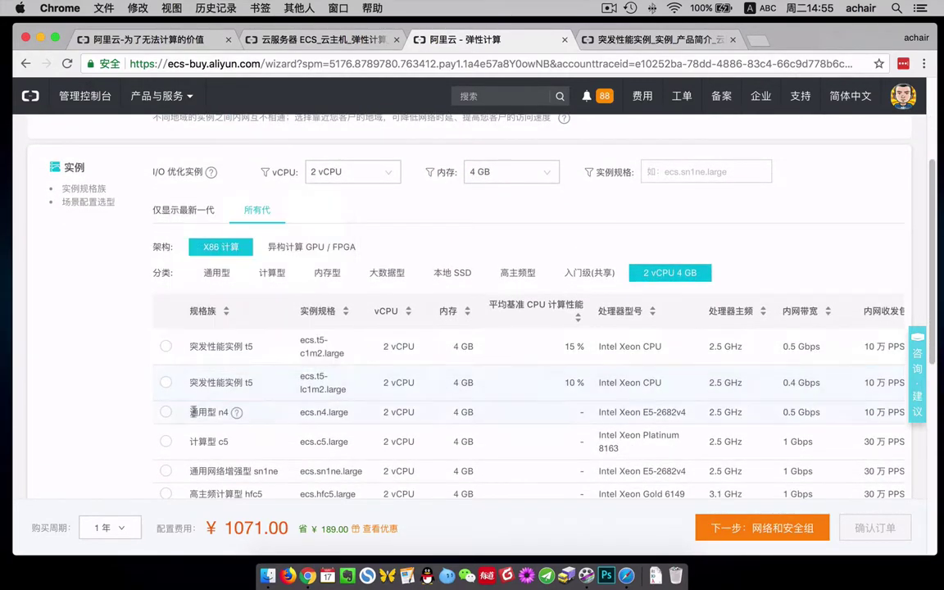
left_click(166, 413)
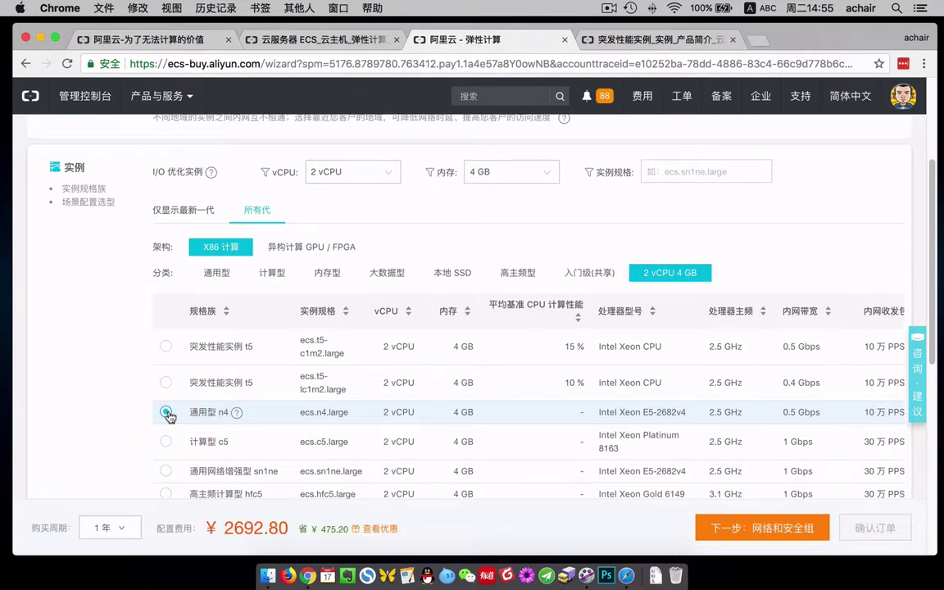
left_click_drag(221, 535, 280, 529)
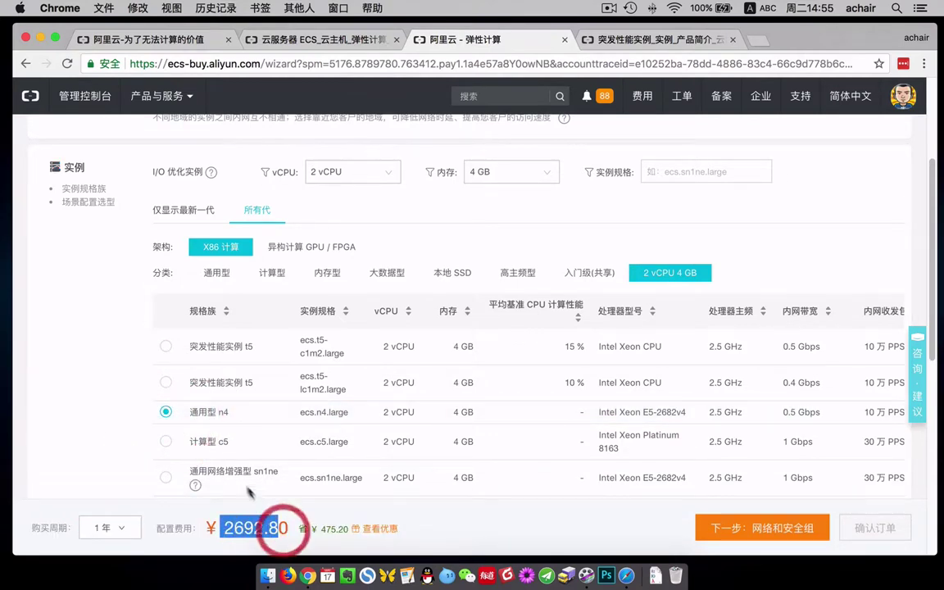
left_click(166, 384)
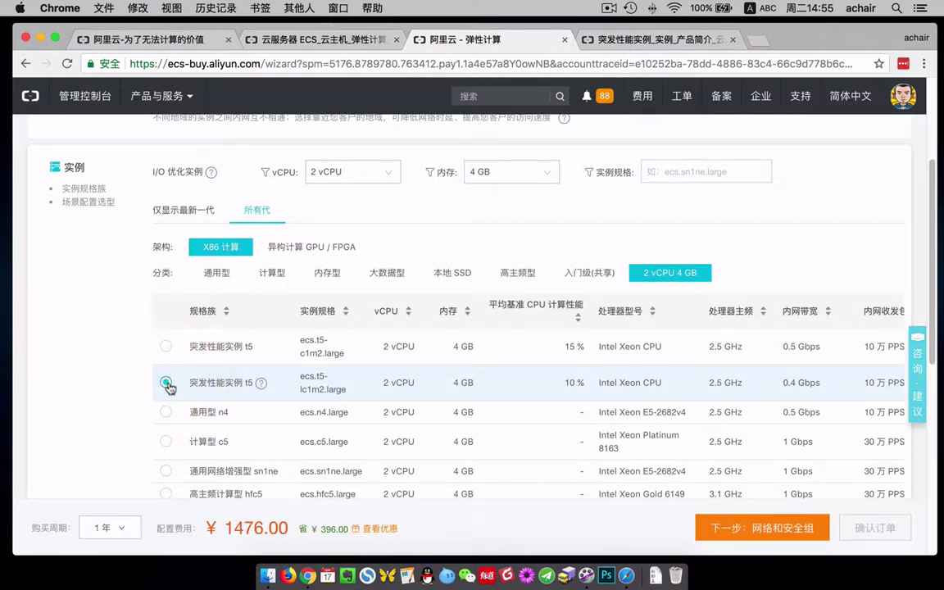
left_click(166, 347)
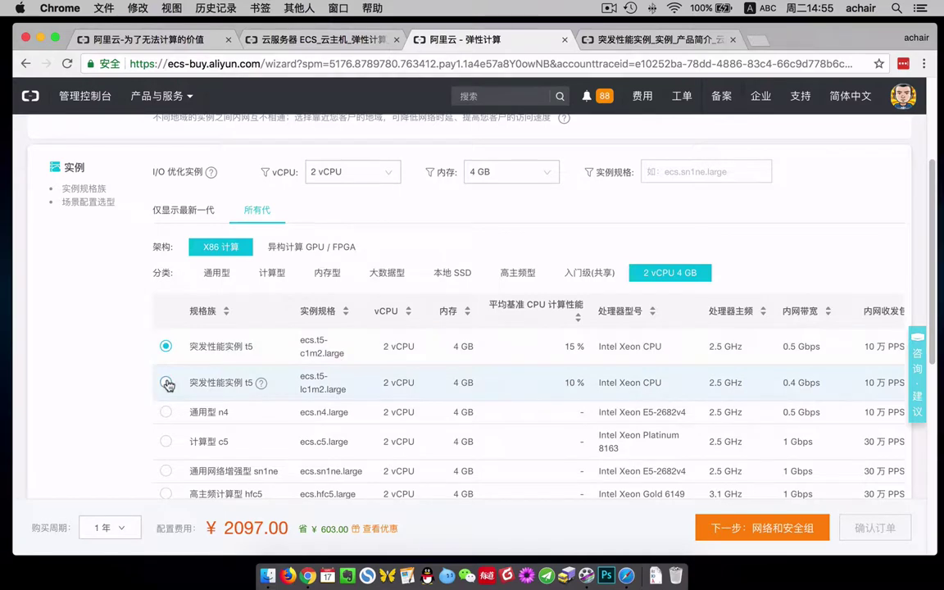
left_click(167, 382)
Review the usage restriction of ecs.t5-c1m2.large and select the 通用型 n4 instance ecs.n4.large instead
scroll(168, 385, "down", 3)
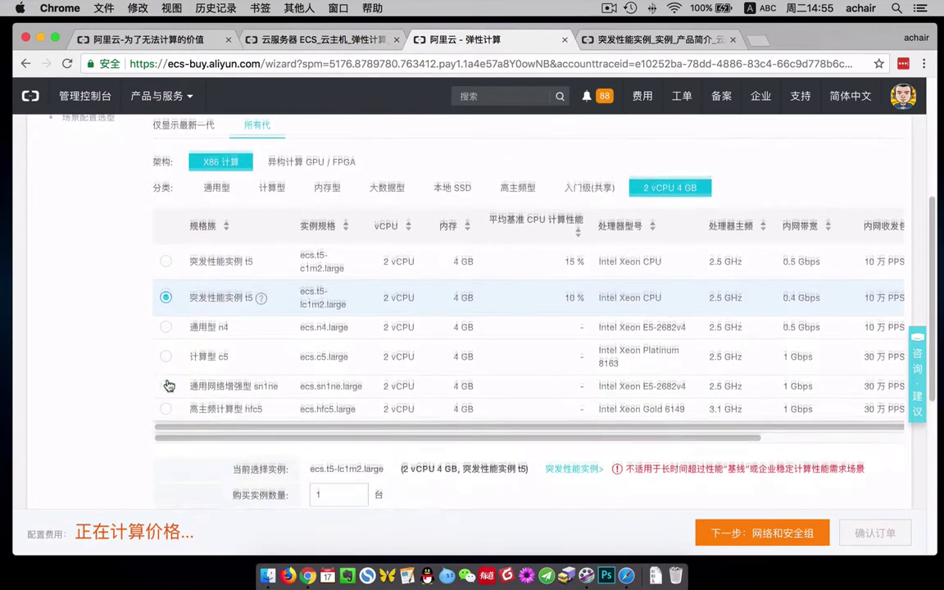
scroll(168, 385, "up", 2)
left_click(166, 259)
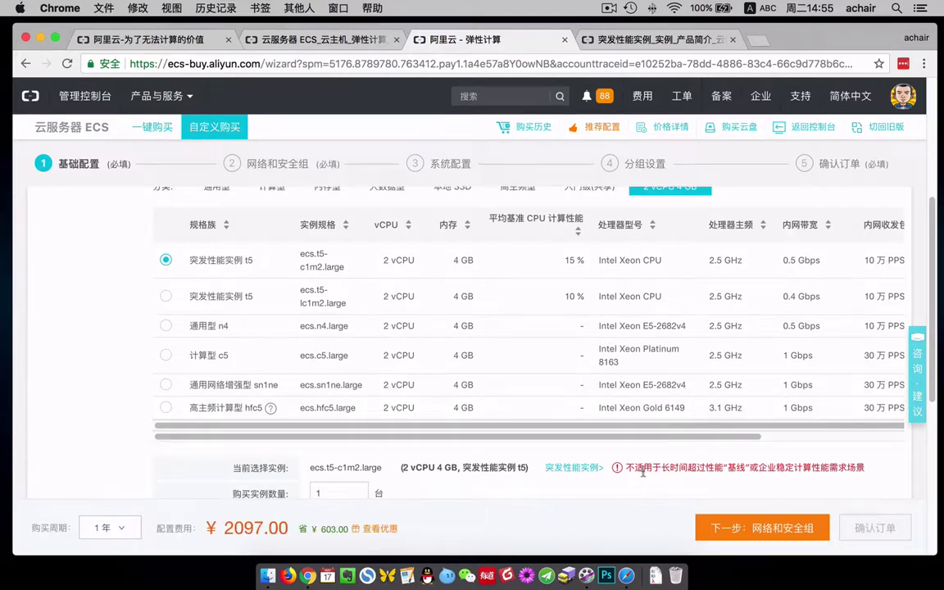
left_click_drag(637, 468, 784, 468)
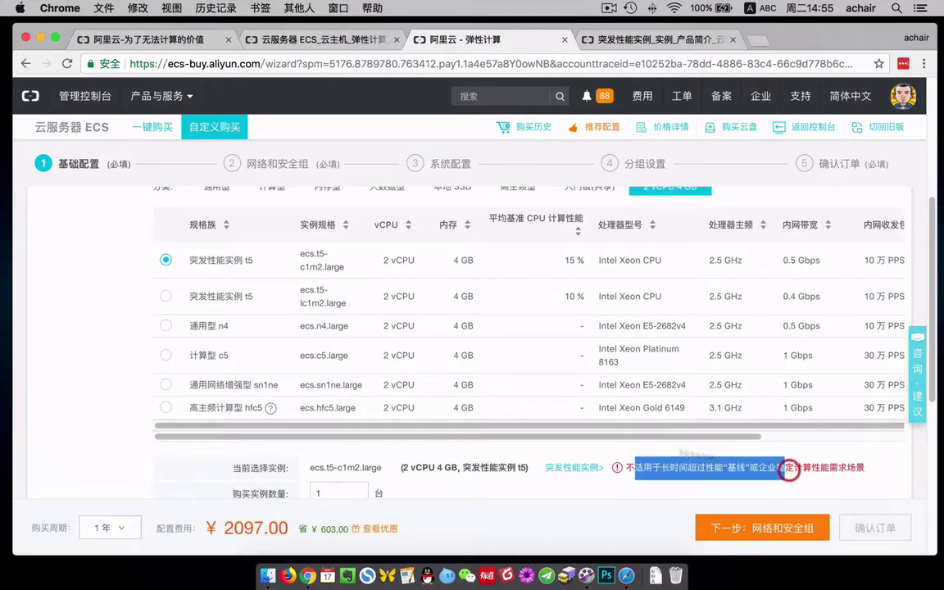
left_click(163, 326)
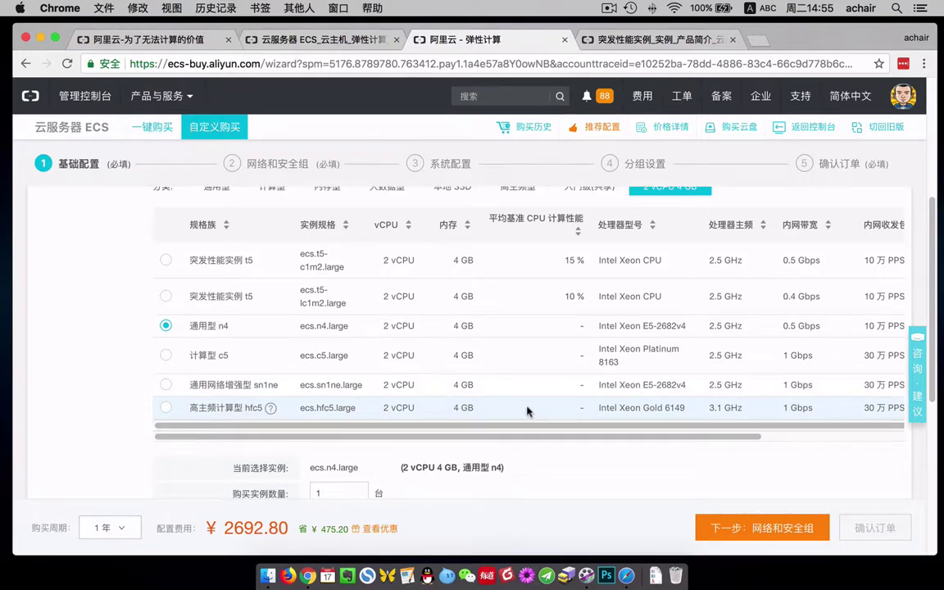
Set the server's public image to CentOS version 7.4 64位
scroll(528, 418, "down", 5)
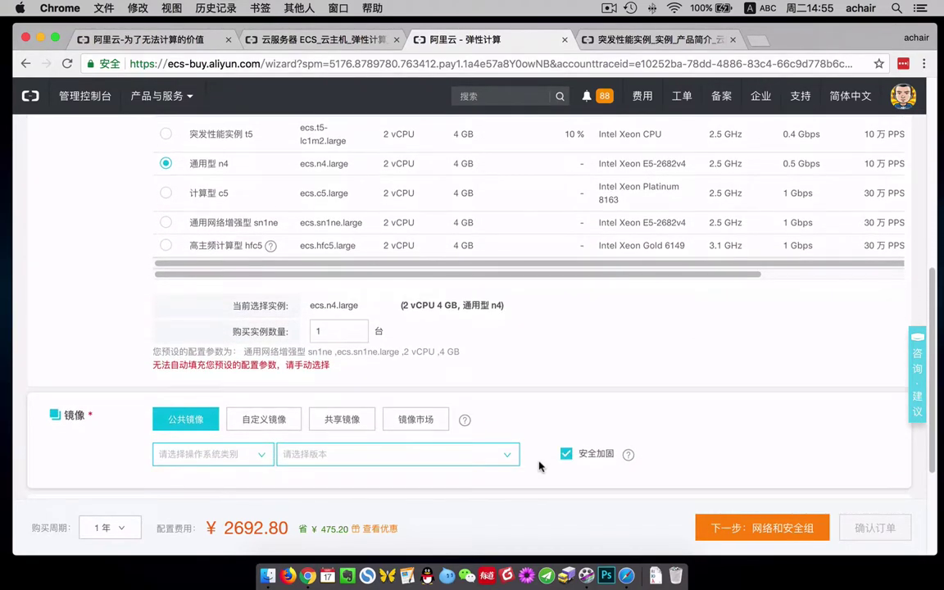
scroll(538, 466, "down", 4)
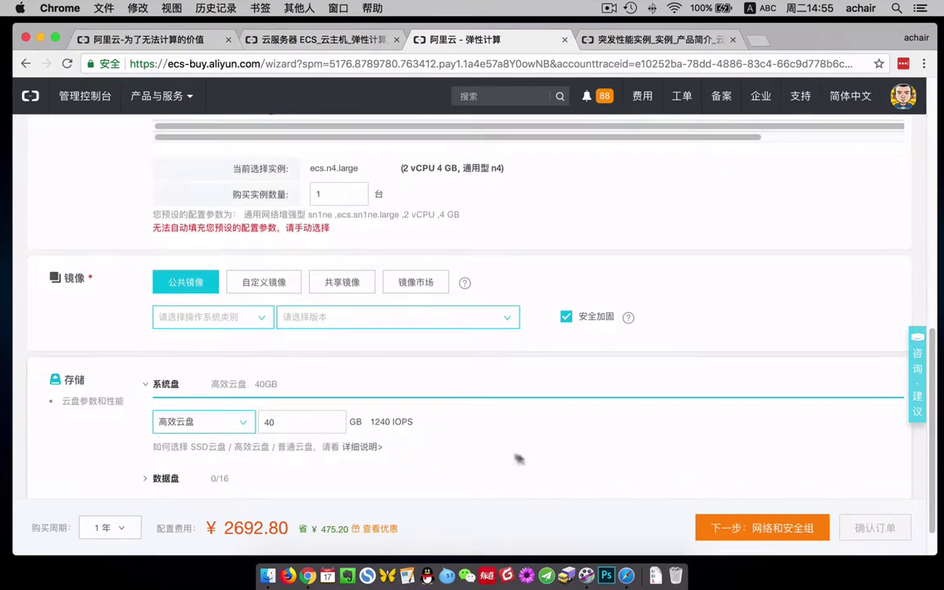
left_click(254, 319)
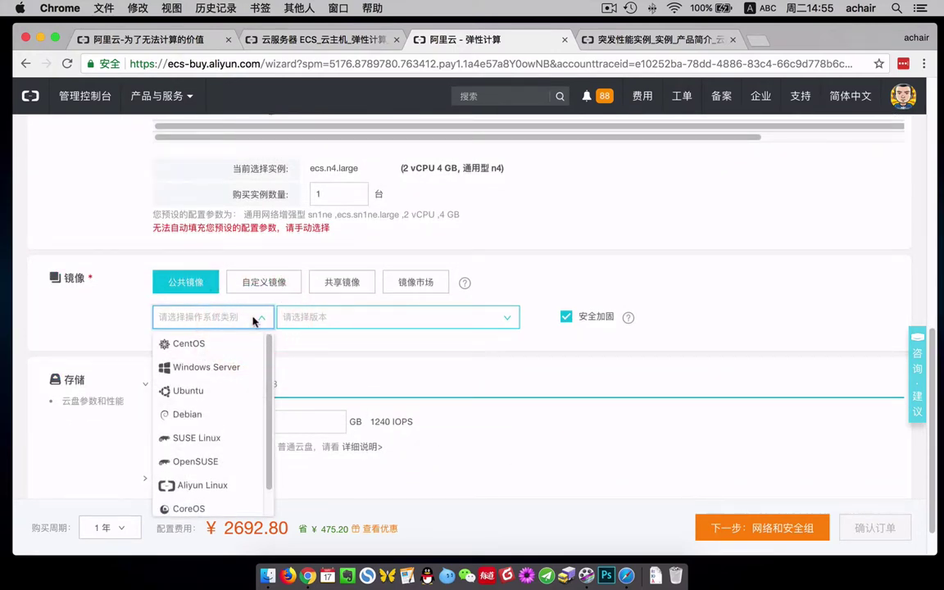
left_click(226, 344)
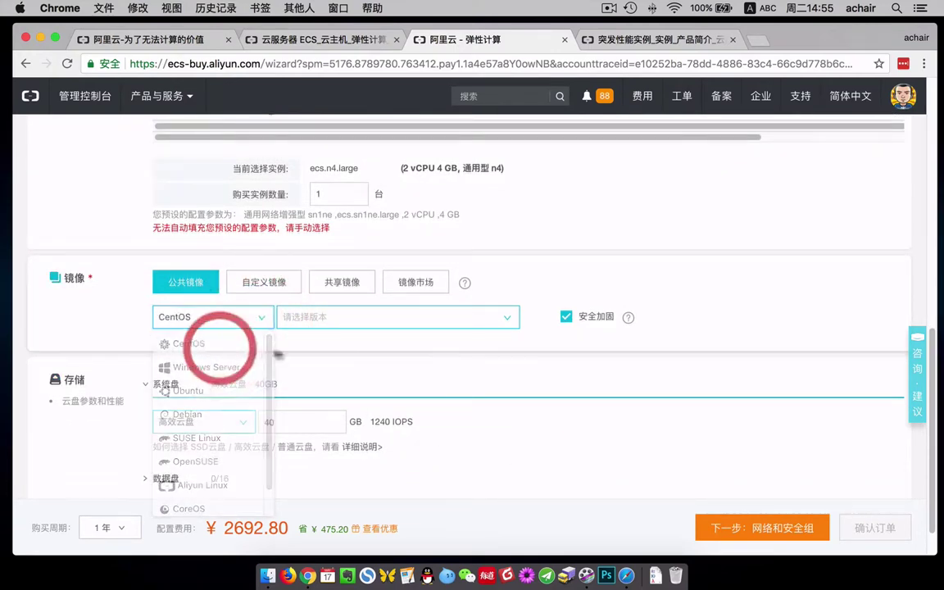
left_click(490, 321)
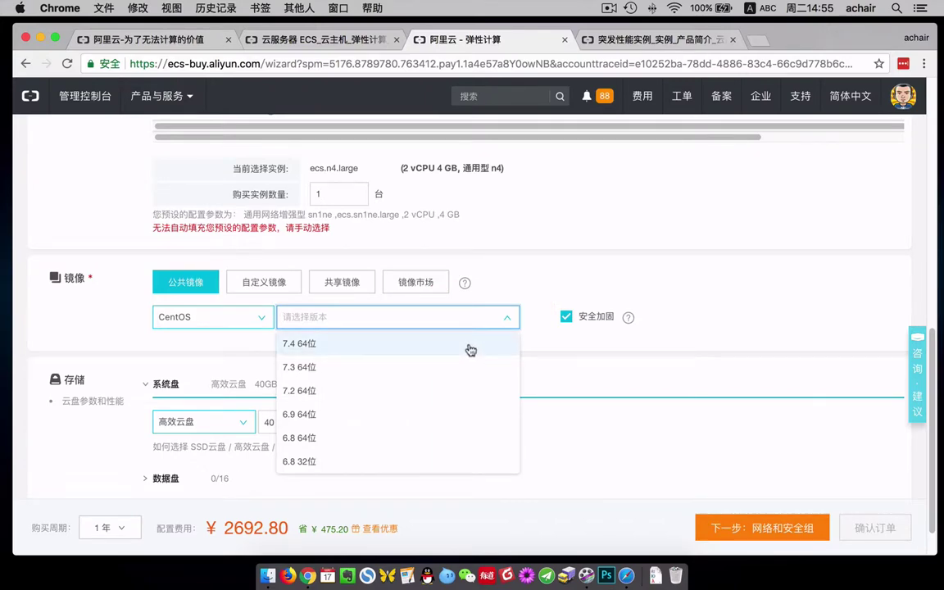
left_click(470, 343)
Change the public image's operating system to Windows Server and look through its available versions
scroll(245, 311, "down", 1)
left_click(250, 288)
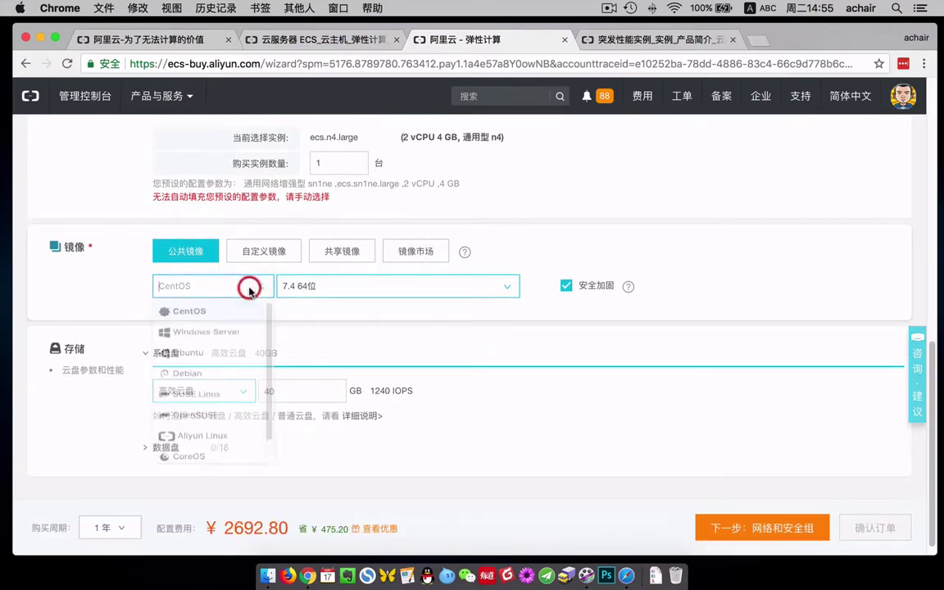
left_click(232, 335)
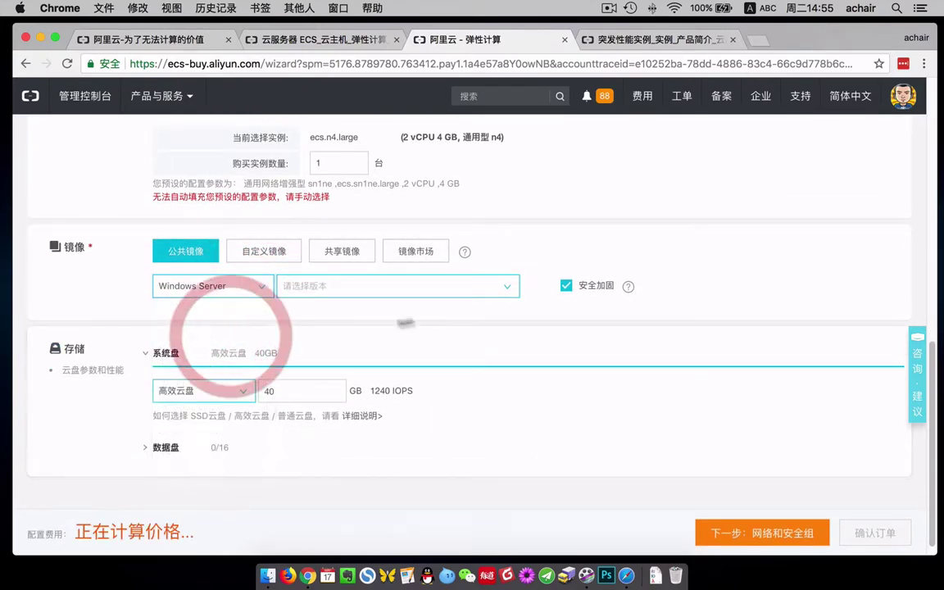
left_click(502, 290)
scroll(489, 379, "down", 3)
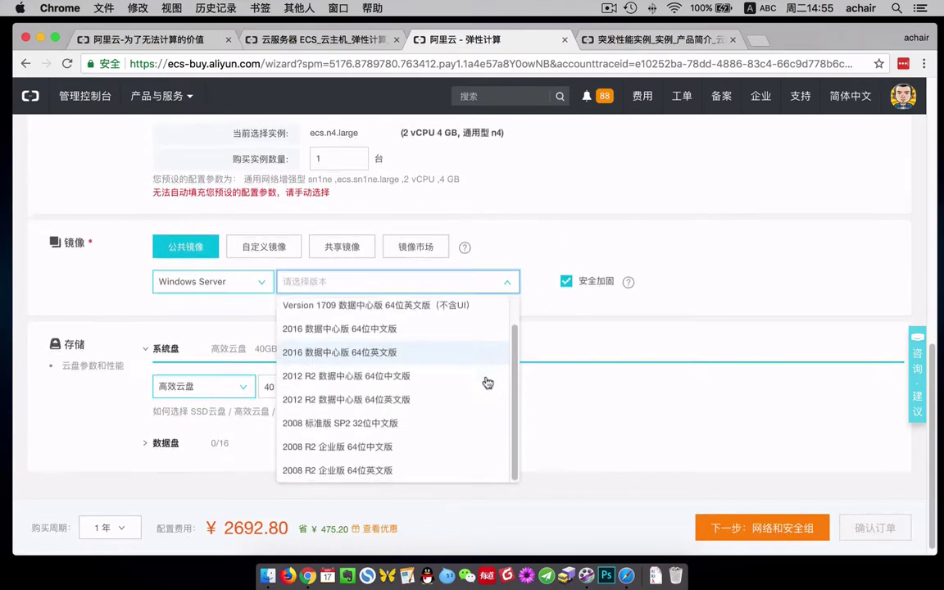
left_click(627, 357)
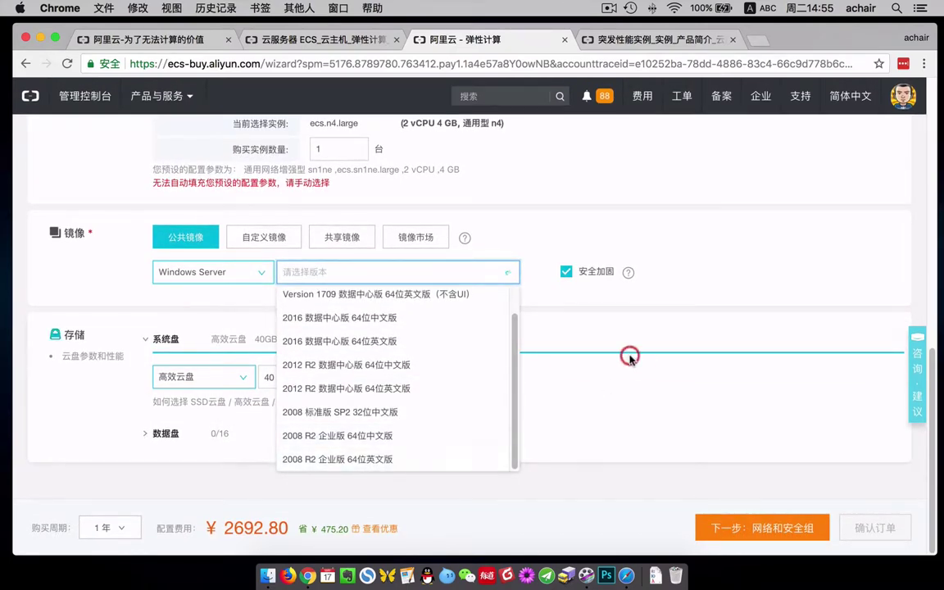
Browse the 运行环境 and 管理与监控 categories of the 镜像市场, and use the featured 宝塔Linux面板 image for the server
left_click(428, 241)
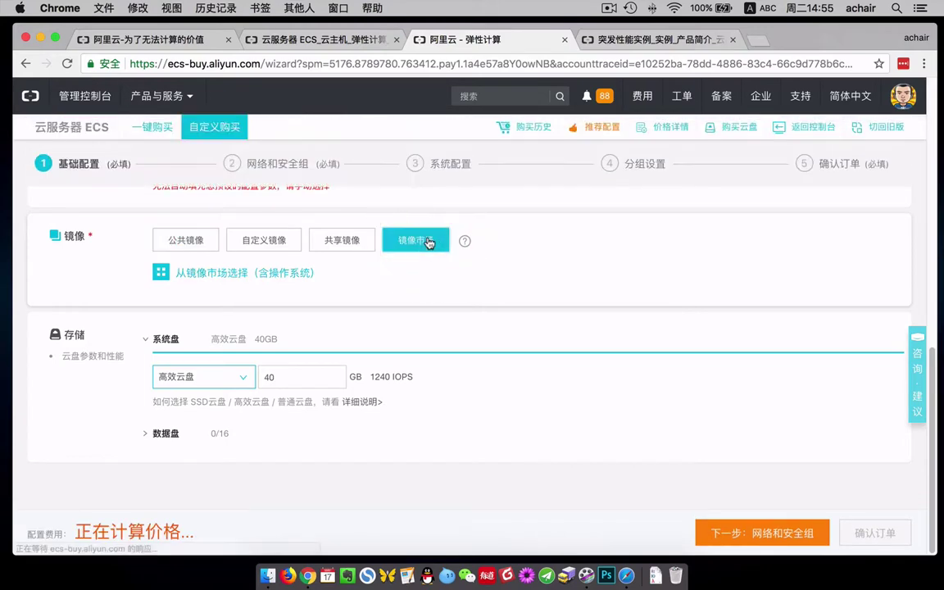
left_click(262, 277)
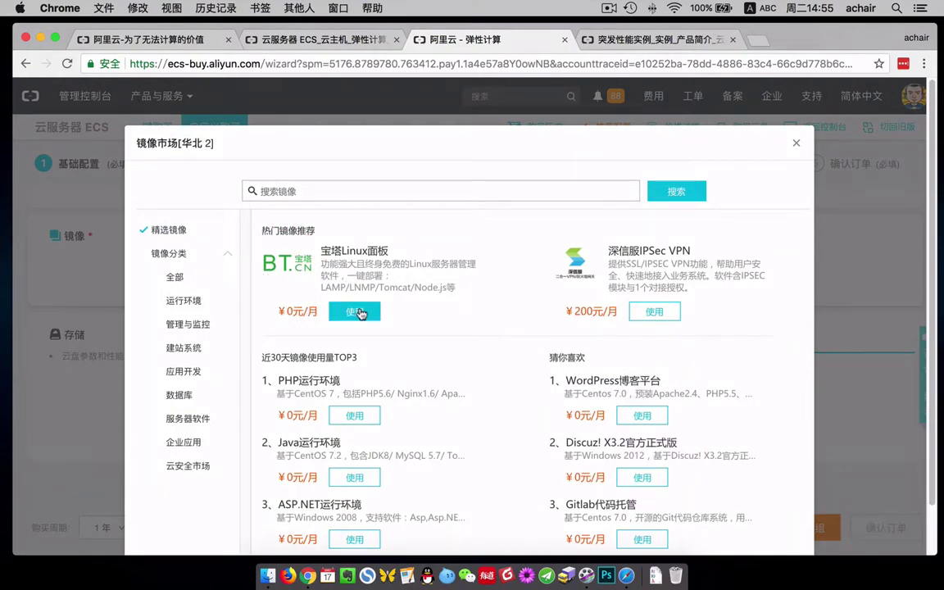
left_click(186, 302)
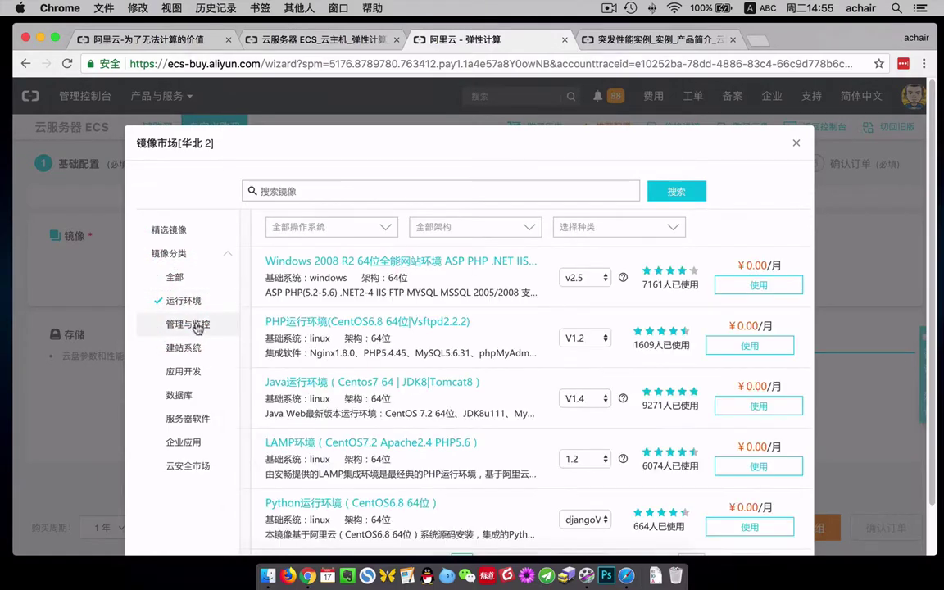
left_click(196, 325)
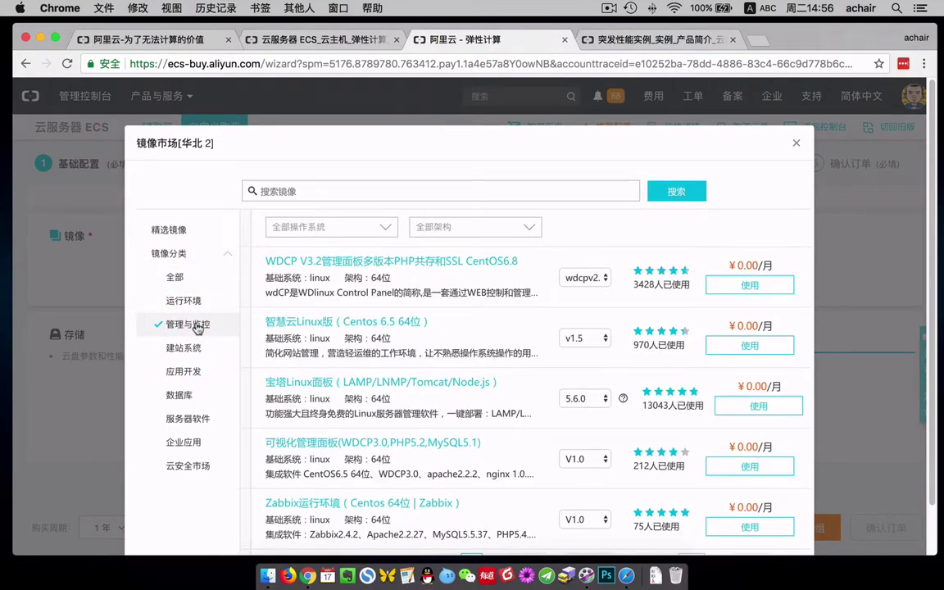
left_click(176, 278)
left_click(152, 231)
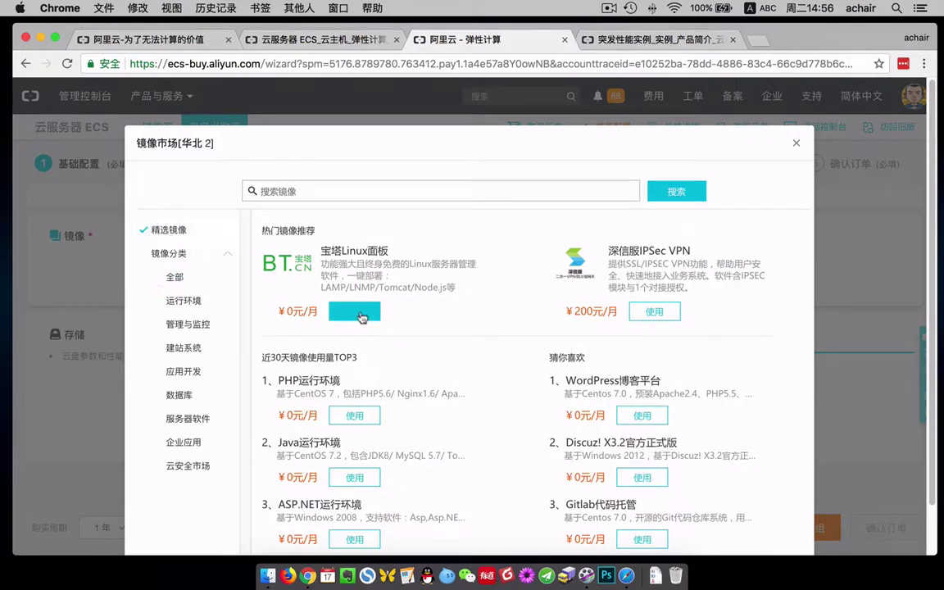
left_click(358, 312)
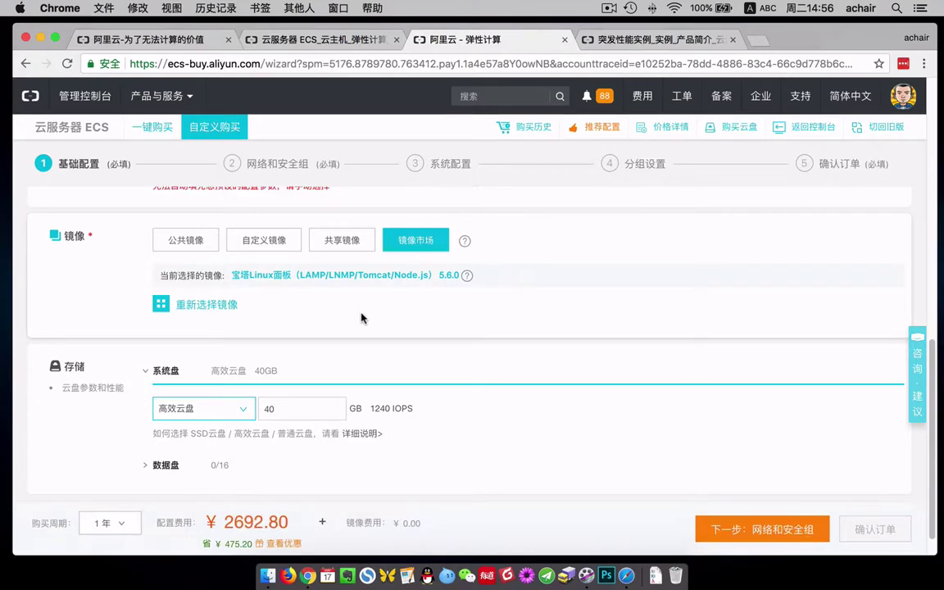
Look over the 高效云盘 system disk options and add one data disk to the server's storage
left_click(243, 408)
left_click(482, 409)
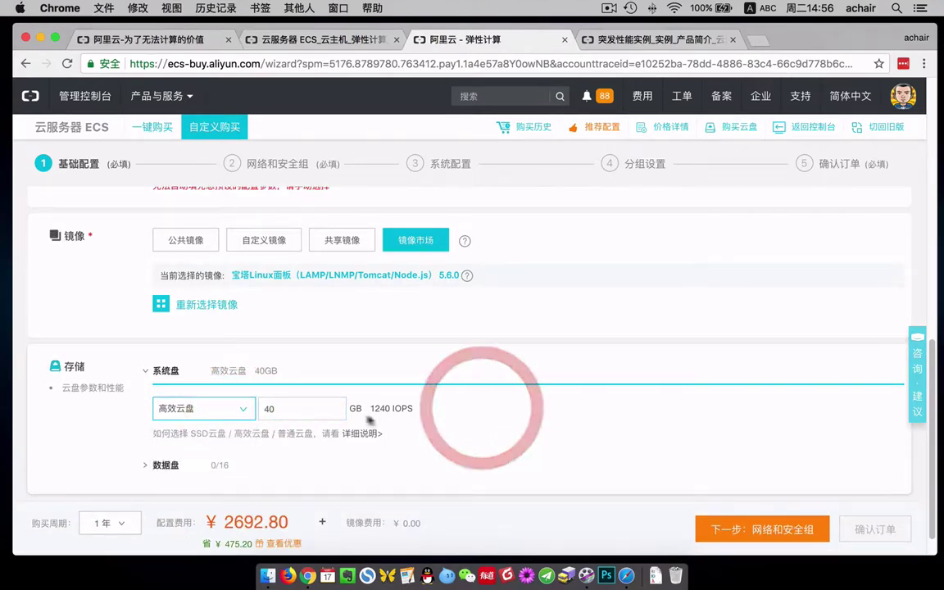
left_click(449, 432)
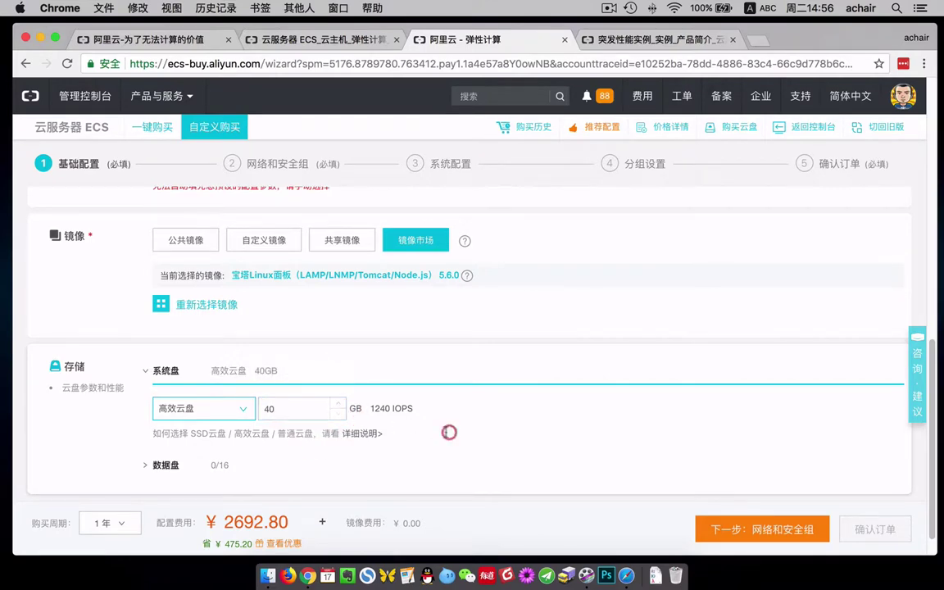
scroll(161, 432, "down", 1)
left_click(162, 432)
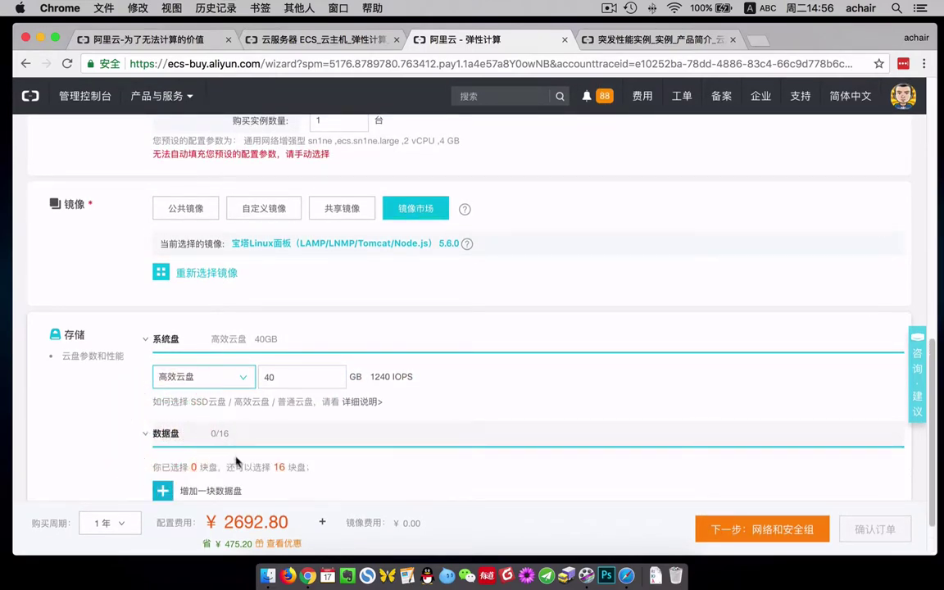
scroll(236, 458, "down", 2)
left_click(163, 424)
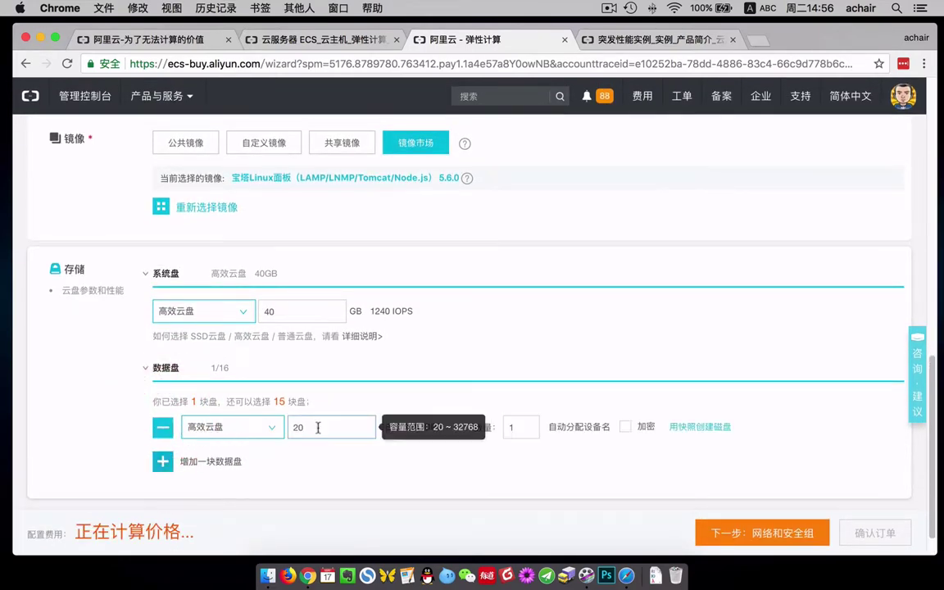
Set the new 高效云盘 data disk's capacity to 200 GB and check the yearly configuration price
left_click(269, 430)
left_click(297, 427)
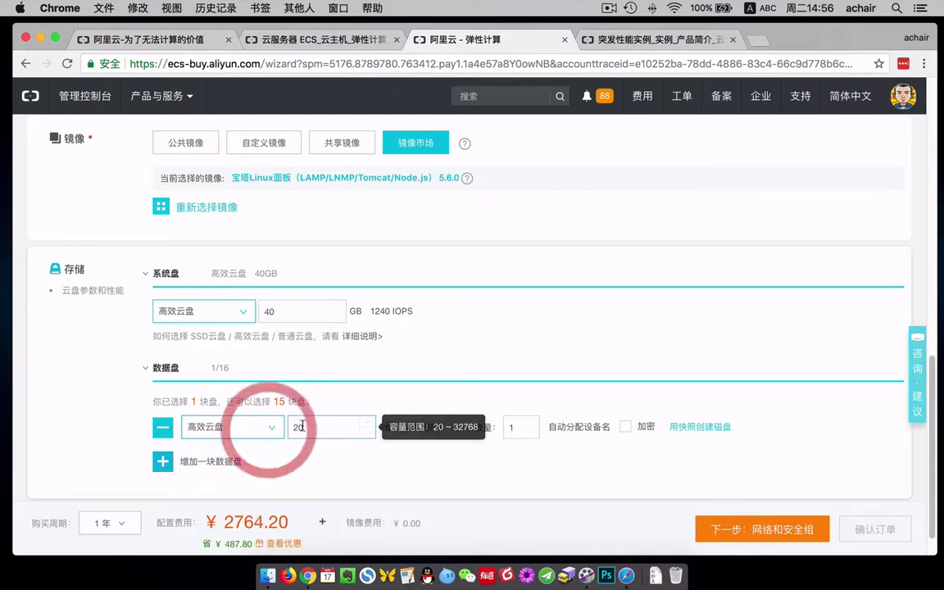
type("0")
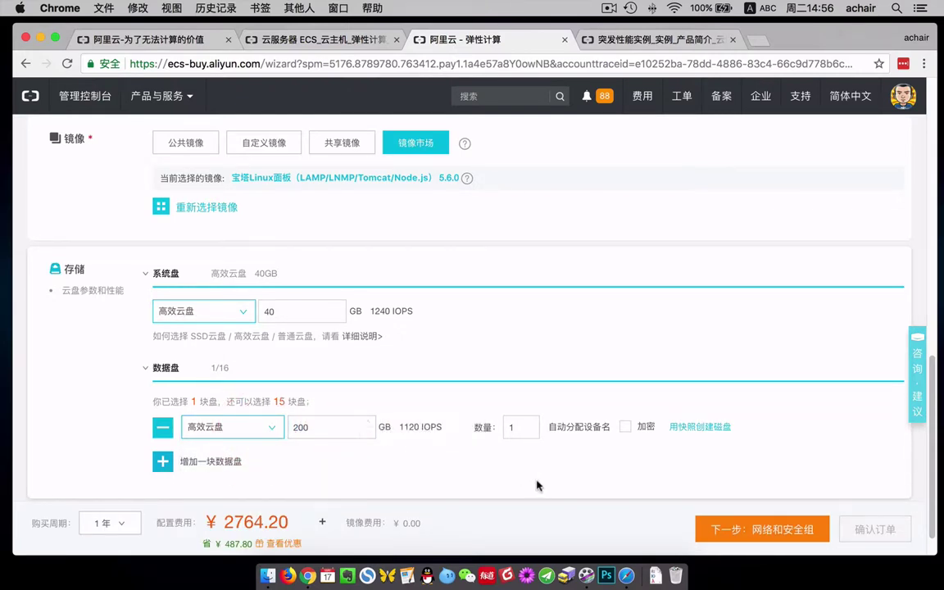
left_click(537, 485)
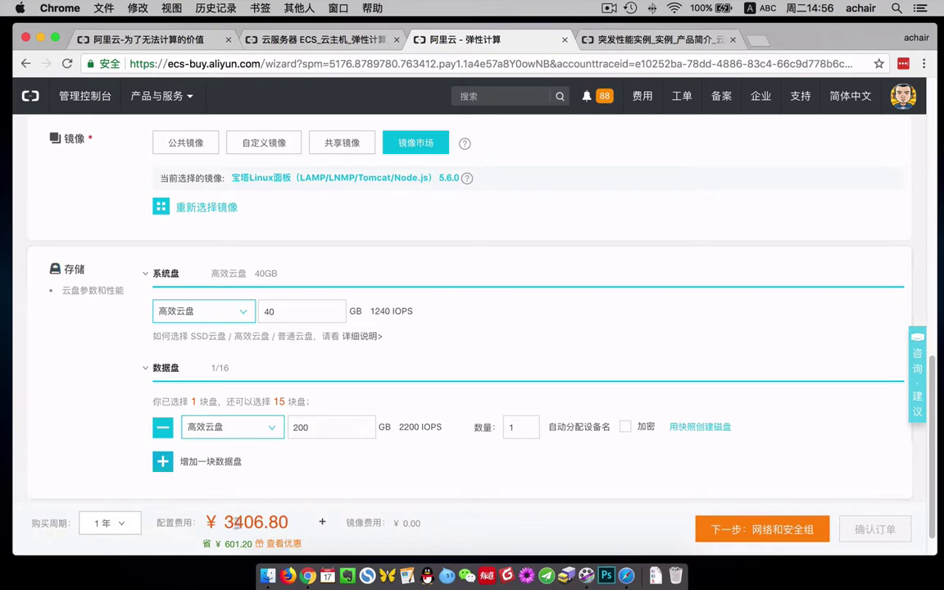
left_click_drag(219, 525, 287, 522)
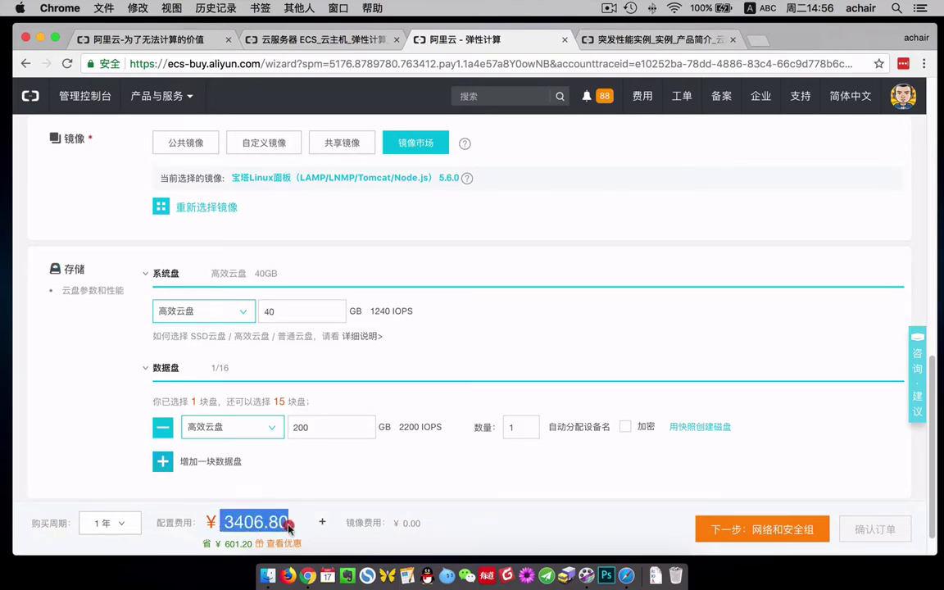
left_click(556, 476)
Continue to 网络和安全组 and set the fixed public bandwidth to 5 Mbps
left_click(785, 525)
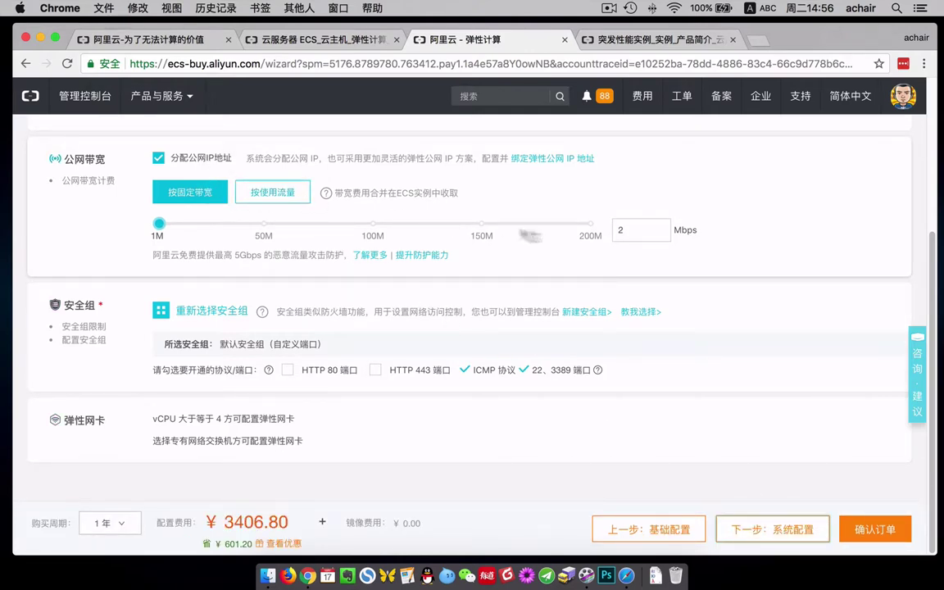
left_click_drag(629, 230, 605, 233)
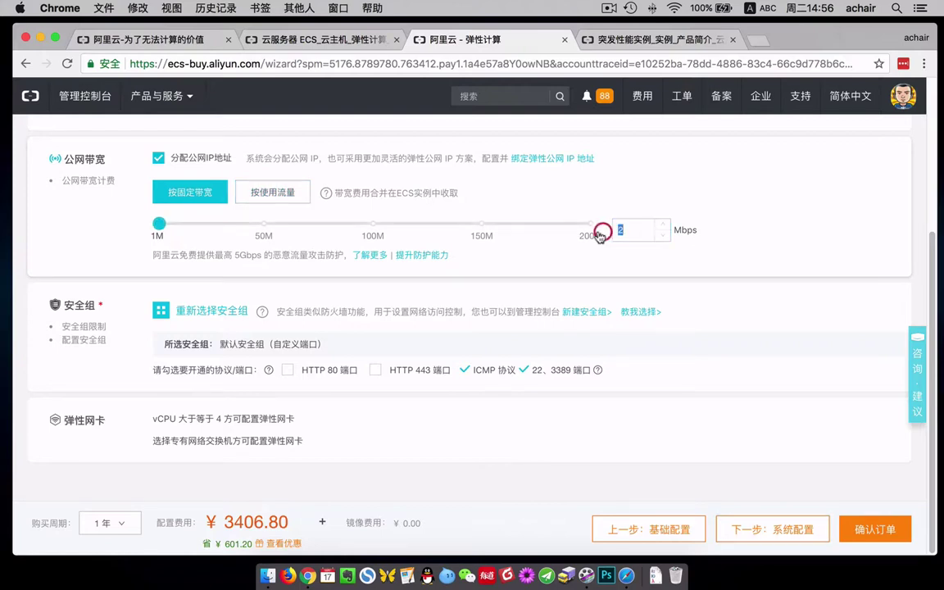
type("5")
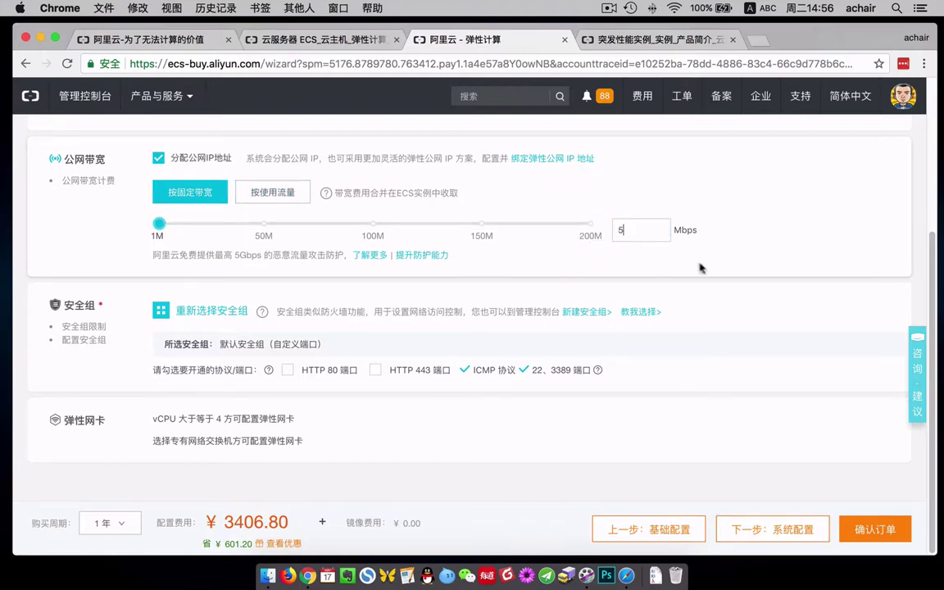
left_click(740, 267)
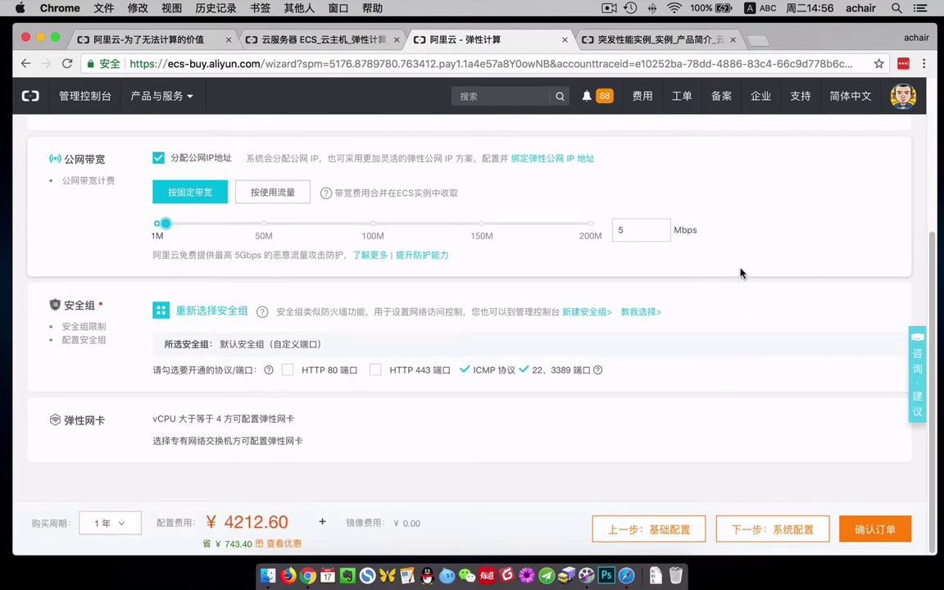
Open the HTTP 80 and HTTP 443 ports in the default security group and check the configuration price
left_click(289, 370)
left_click(377, 371)
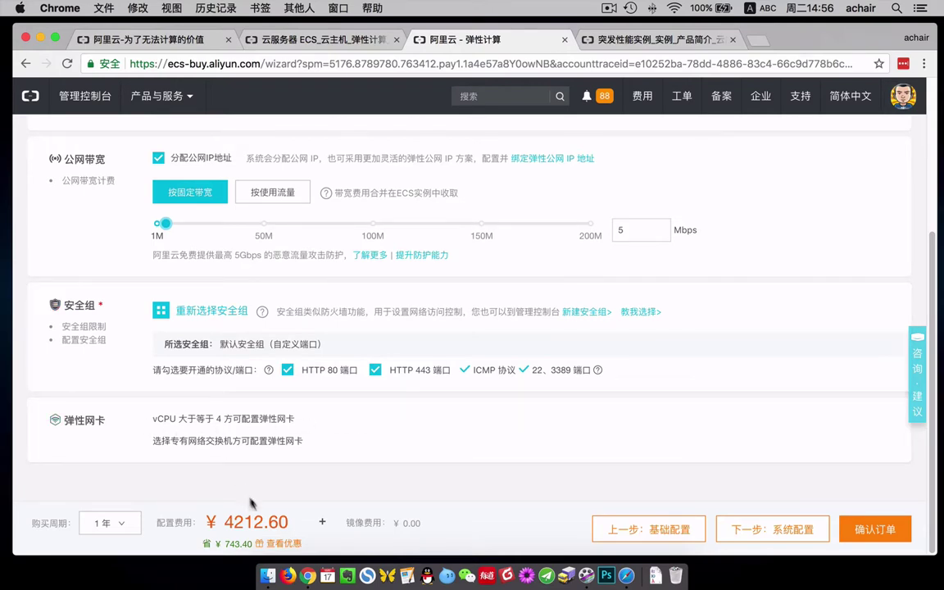
left_click_drag(222, 523, 290, 529)
left_click(307, 531)
Go to 确认订单, review the ecs.n4.large configuration and one-year period, and place the order
left_click(899, 538)
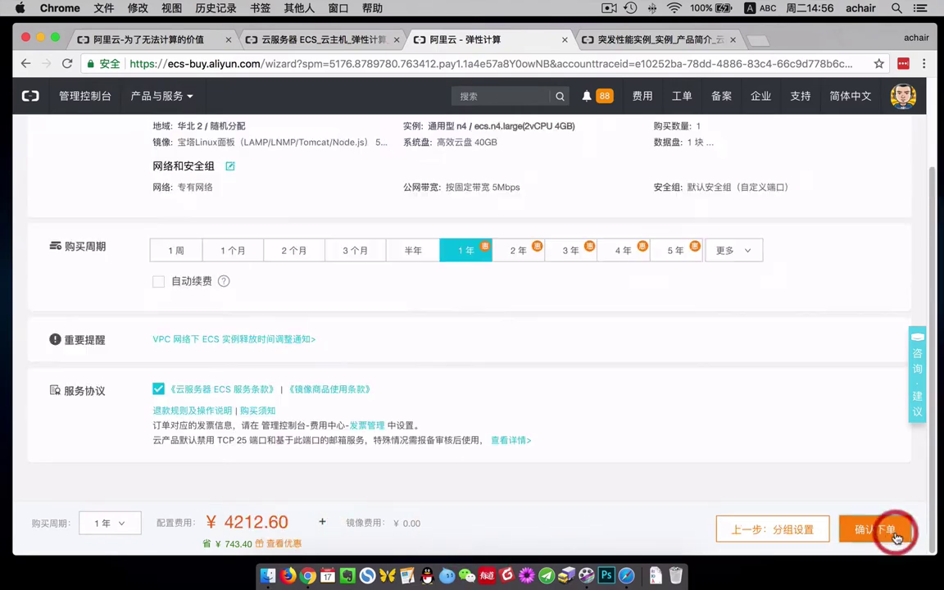
left_click_drag(176, 233, 440, 251)
left_click(543, 249)
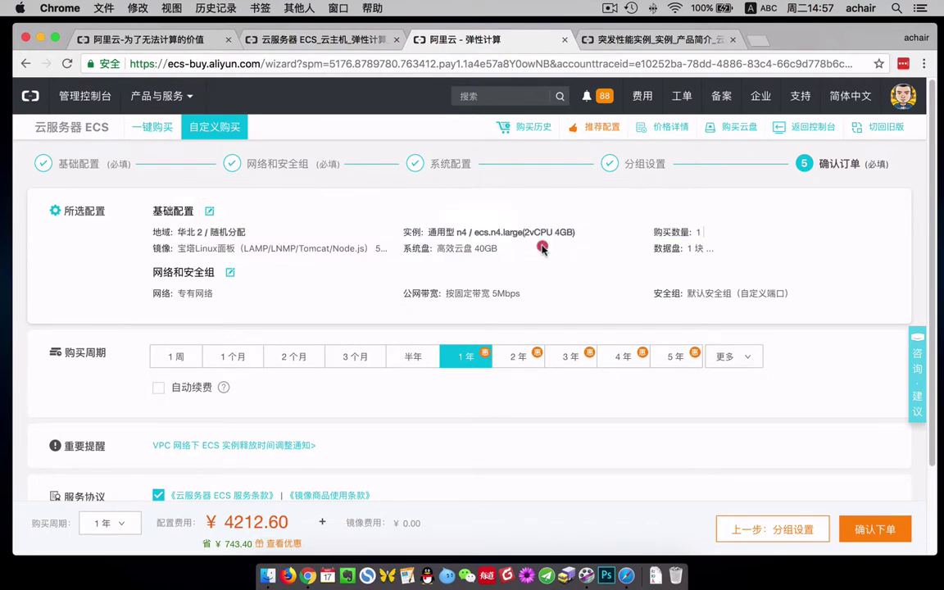
left_click_drag(522, 232, 755, 250)
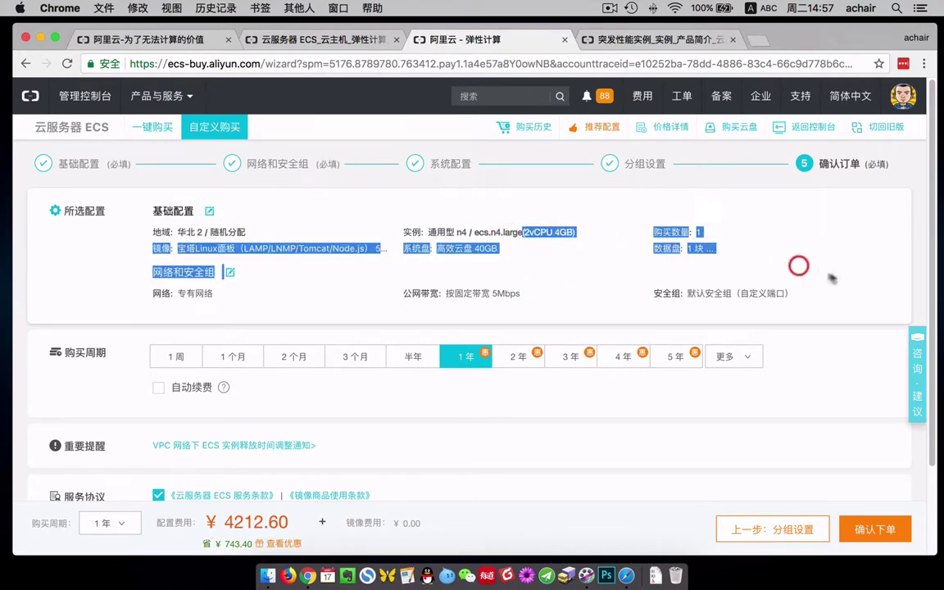
left_click(755, 248)
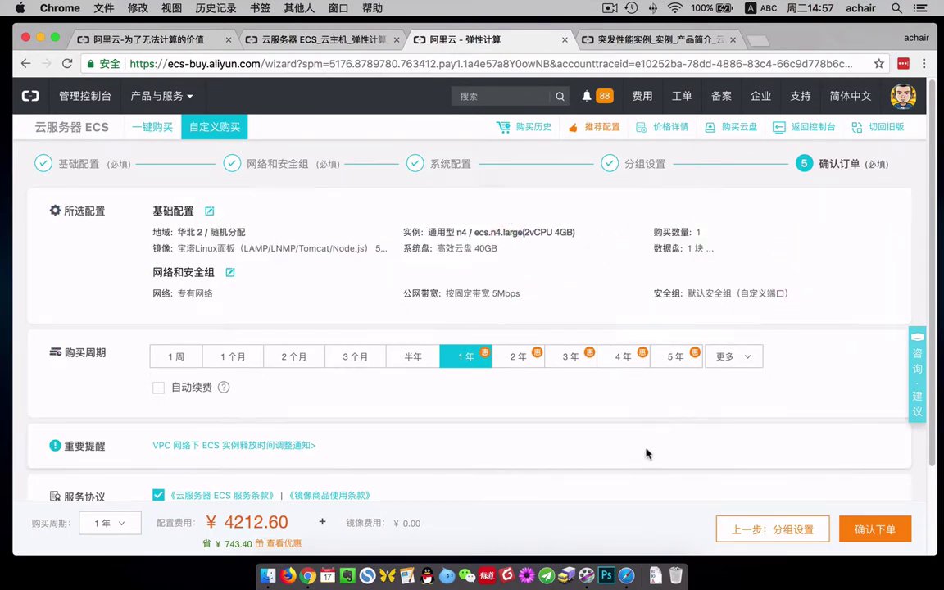
scroll(646, 457, "down", 3)
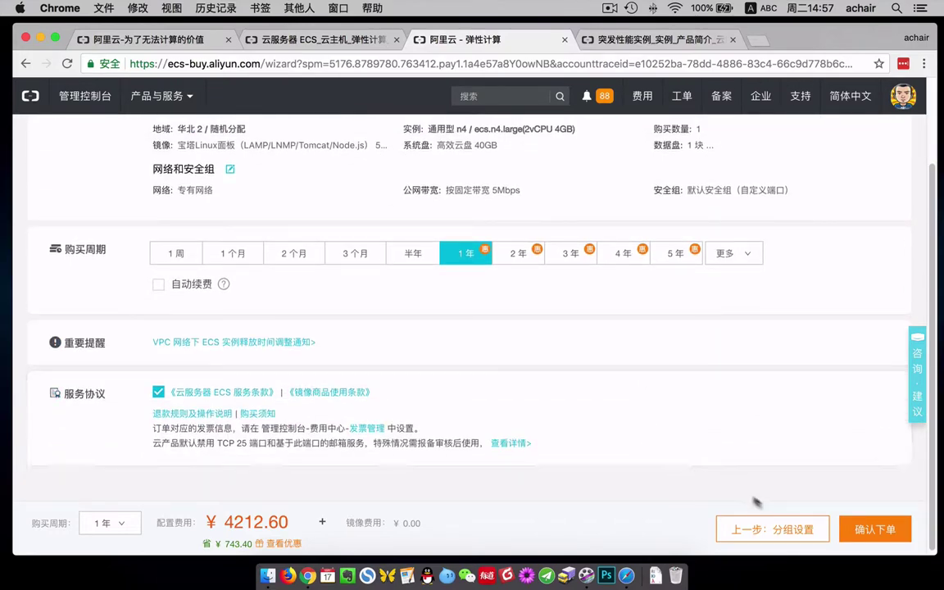
left_click(879, 531)
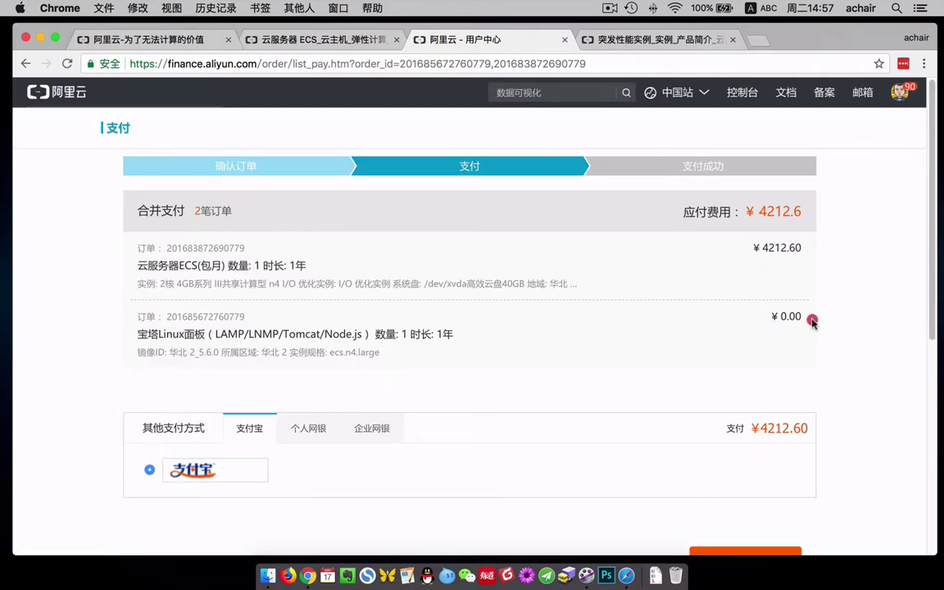
Look over the payment page for the n4 order, and close it along with the 突发性能实例 help document
scroll(857, 453, "down", 3)
scroll(852, 452, "up", 3)
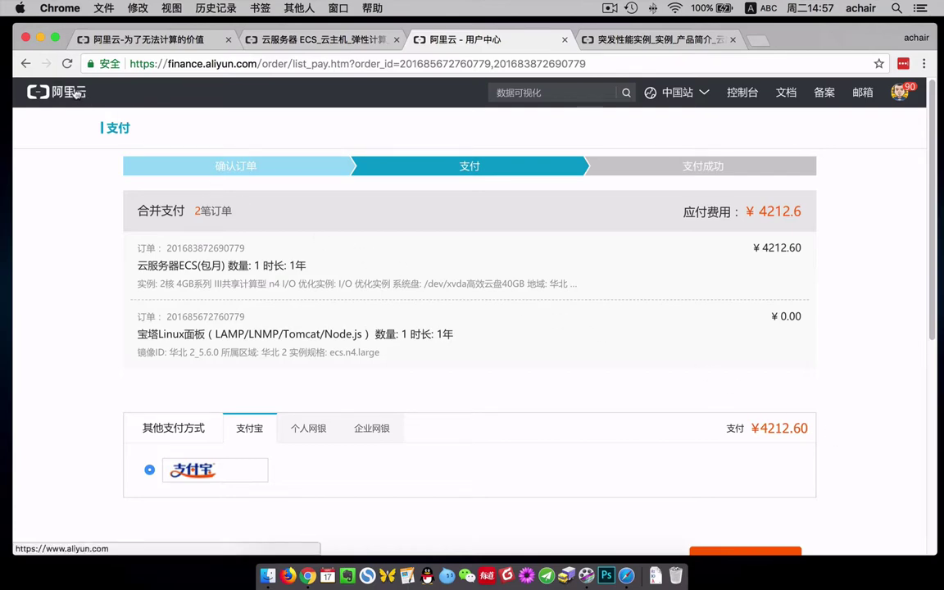
left_click(566, 41)
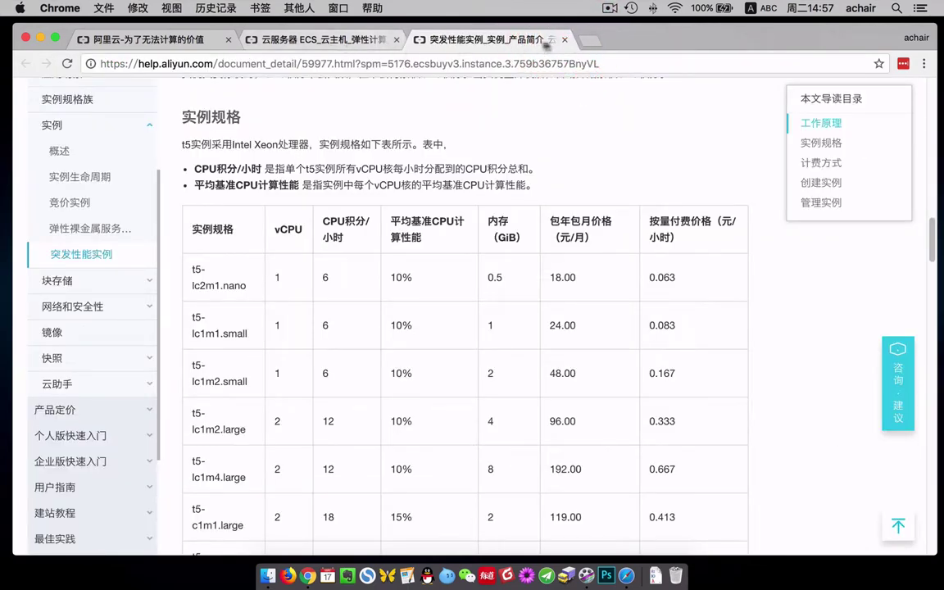
left_click(564, 40)
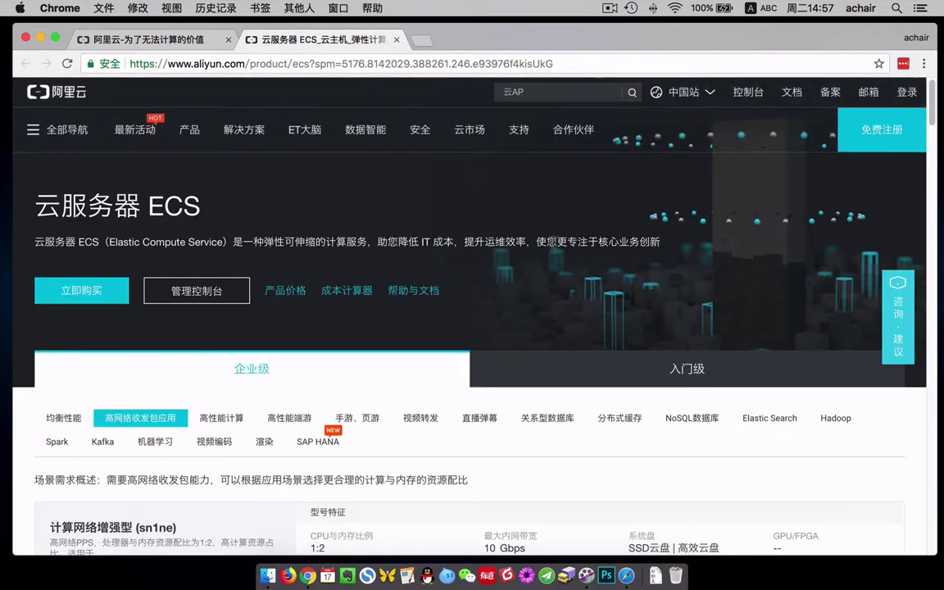
Show the 入门级 packages on the ECS product page and start buying the 突发性能型t5 package with 1核1G
scroll(537, 250, "down", 5)
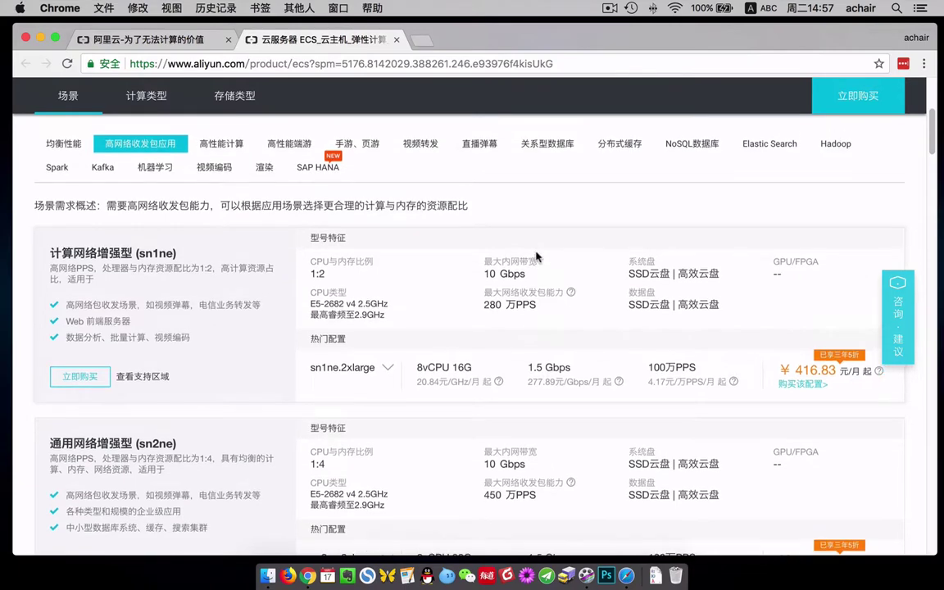
scroll(537, 257, "up", 1)
left_click(627, 161)
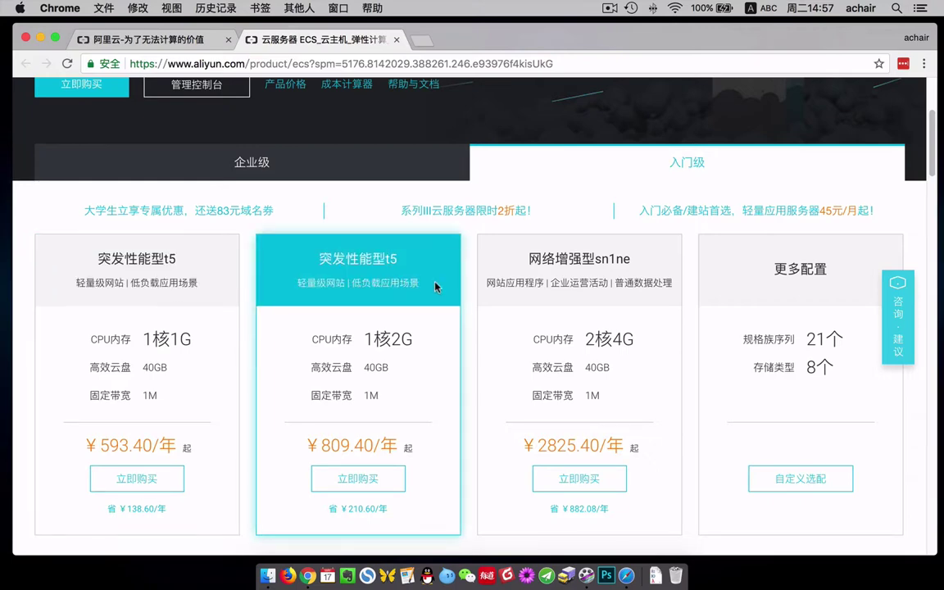
left_click(156, 477)
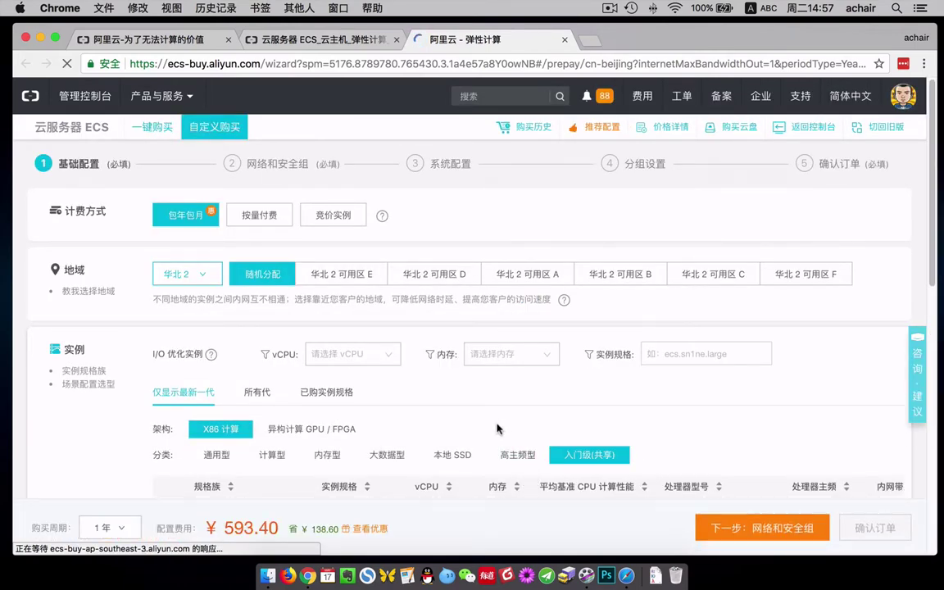
Keep the preselected t5 instance and set the server image to 宝塔Linux面板 5.6.0 from the 镜像市场
scroll(504, 383, "down", 3)
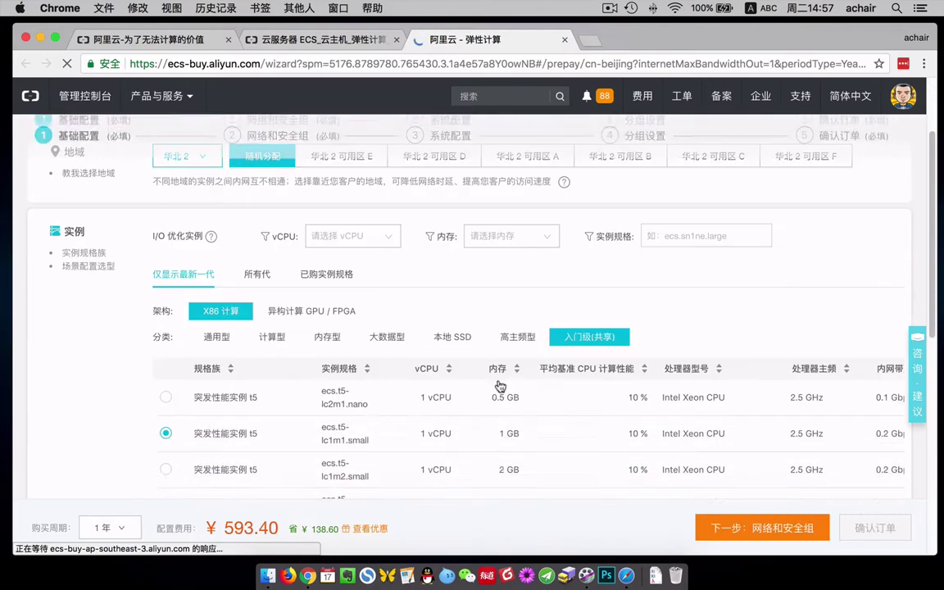
scroll(574, 449, "down", 15)
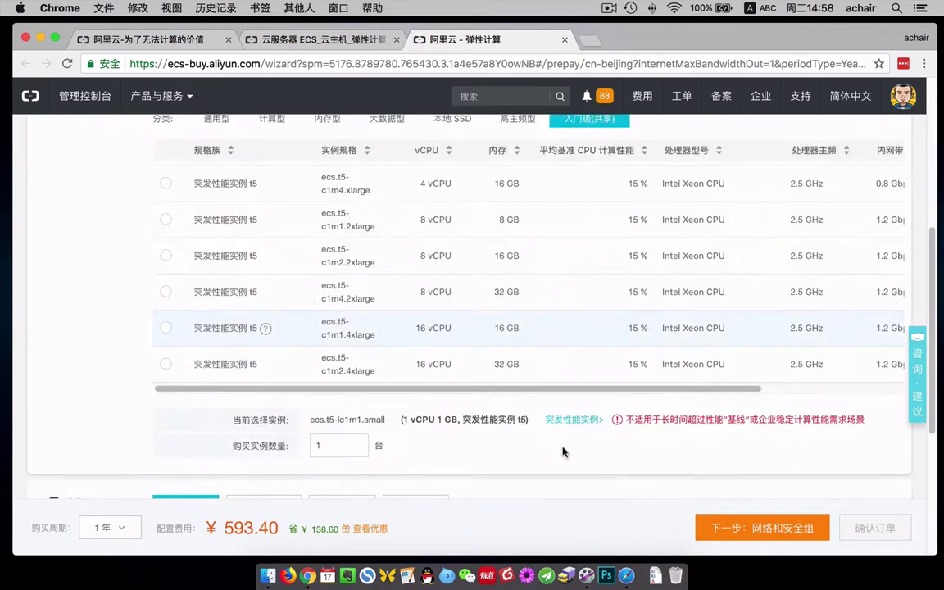
scroll(569, 450, "down", 1)
left_click(402, 254)
left_click(348, 309)
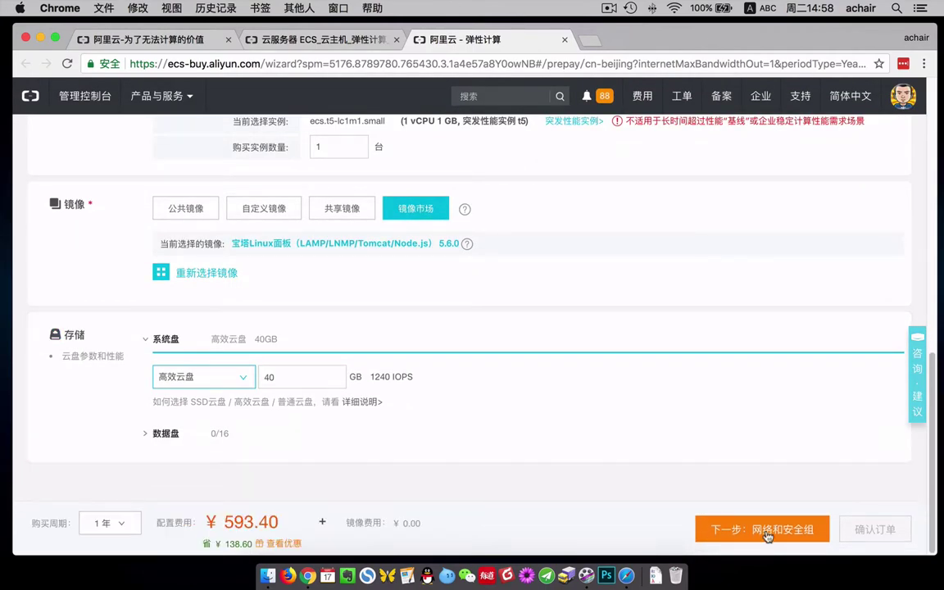
Continue to 网络和安全组 and set the t5 server's fixed public bandwidth to 2 Mbps
left_click(761, 531)
scroll(565, 369, "up", 3)
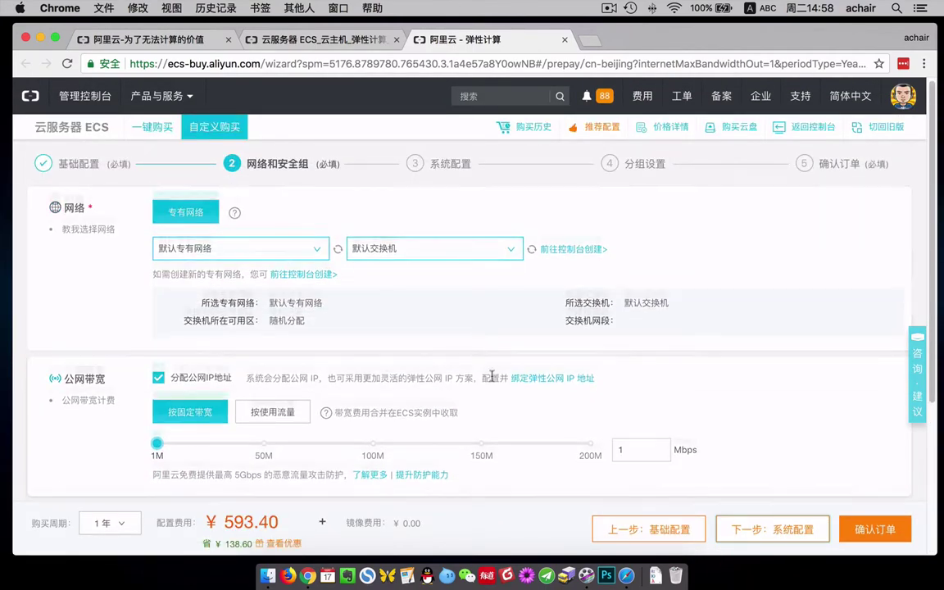
scroll(662, 425, "down", 1)
scroll(662, 425, "down", 3)
double_click(627, 227)
type("2")
left_click(748, 320)
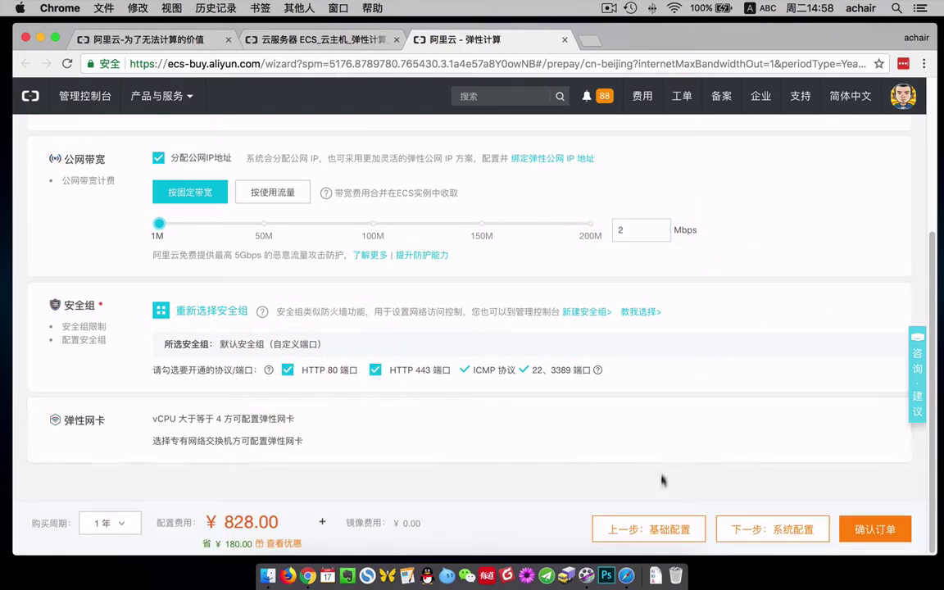
Go to 确认订单, review the ecs.t5-lc1m1.small configuration, and place the one-year order
left_click(874, 528)
scroll(738, 468, "up", 3)
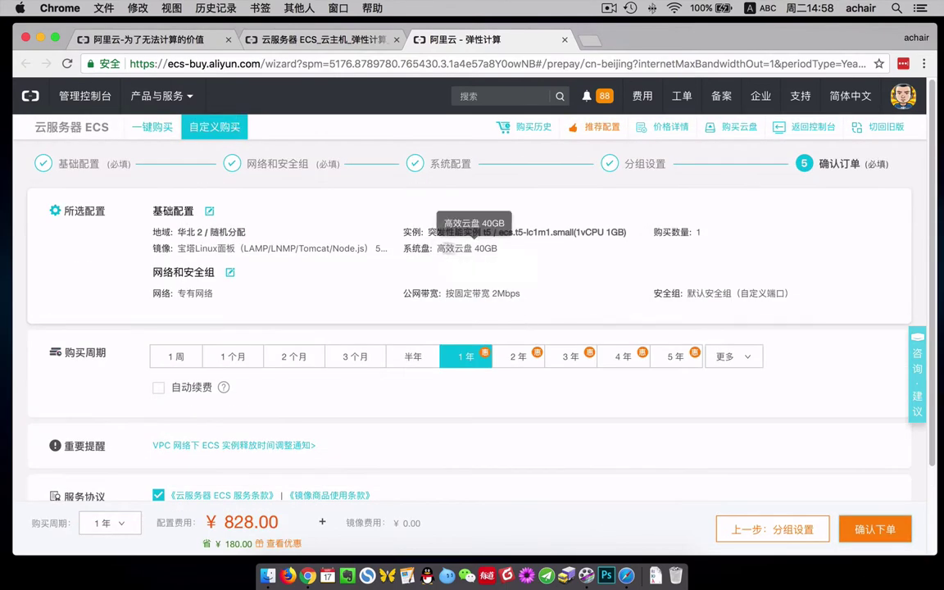
left_click_drag(177, 232, 626, 232)
left_click(792, 269)
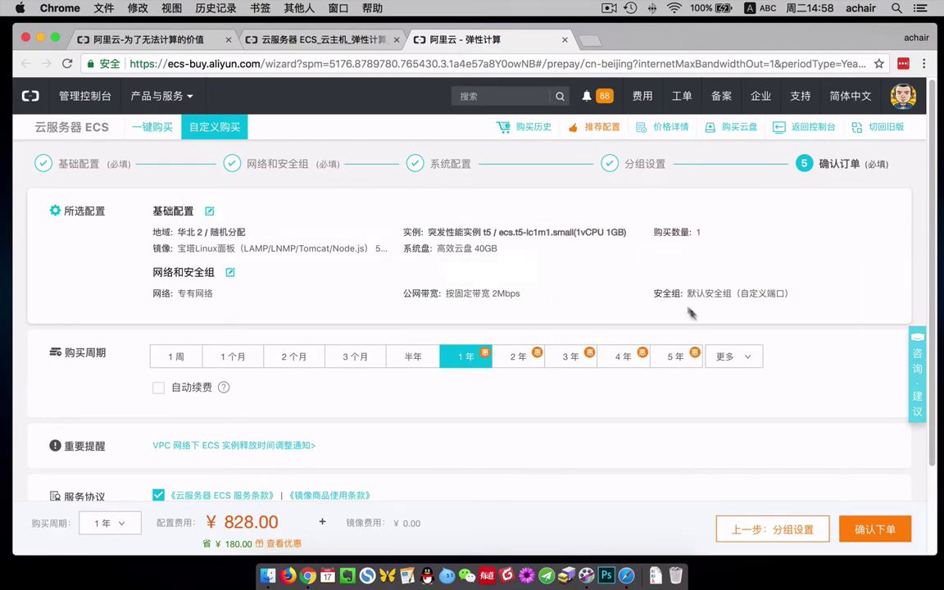
scroll(792, 278, "down", 3)
left_click(875, 515)
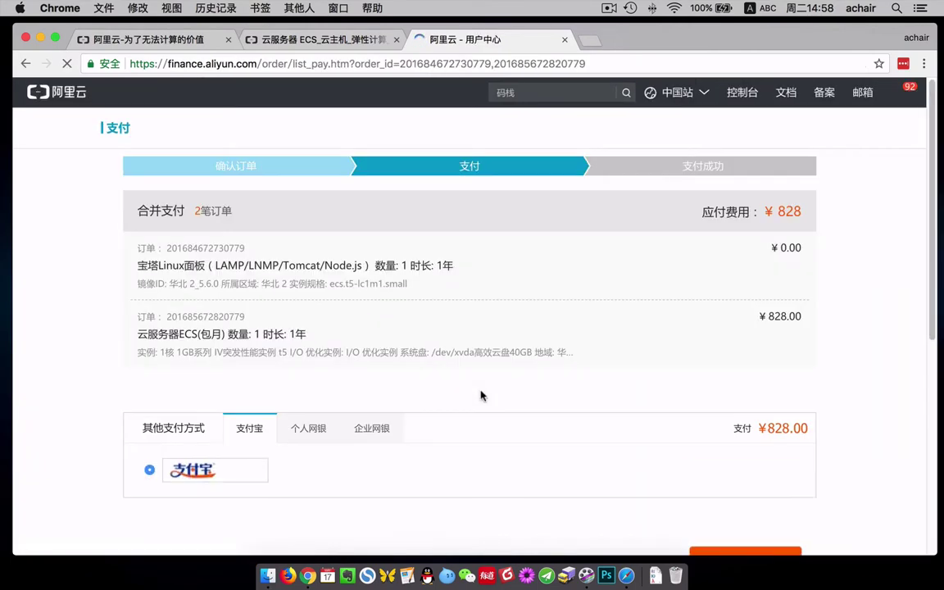
Look over the payment page for the t5 order and close it
scroll(604, 401, "down", 3)
scroll(679, 312, "up", 3)
left_click(564, 41)
Start another purchase from the ECS product page and switch it to the 一键购买 mode
left_click(89, 292)
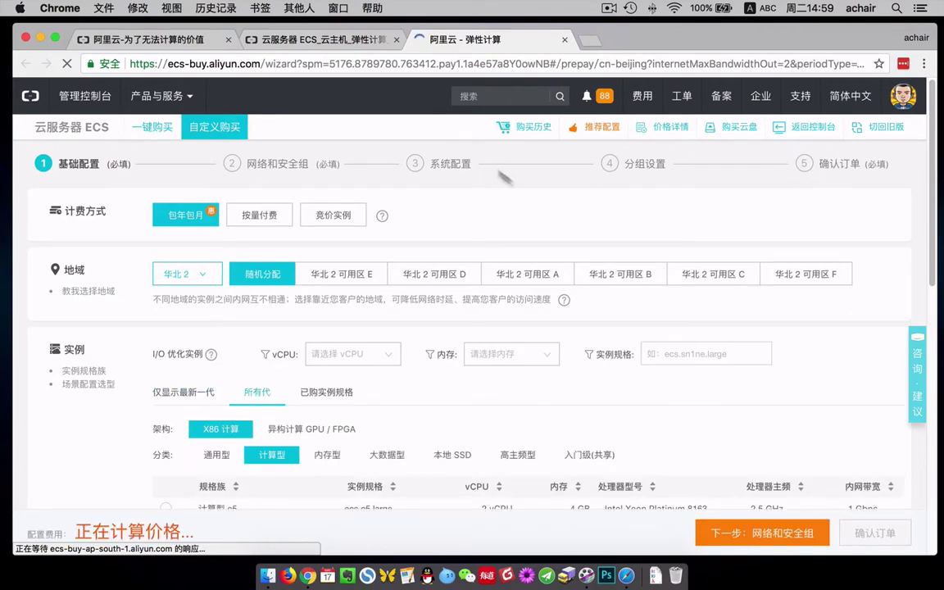
left_click(146, 128)
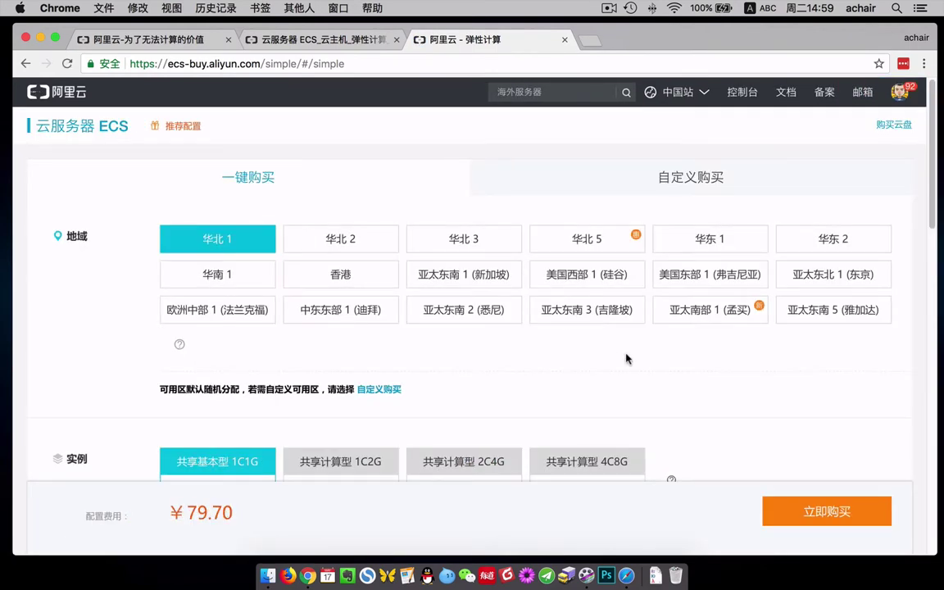
Choose region 华北 2 and the 共享计算型 2C4G instance for the one-click purchase
left_click(362, 238)
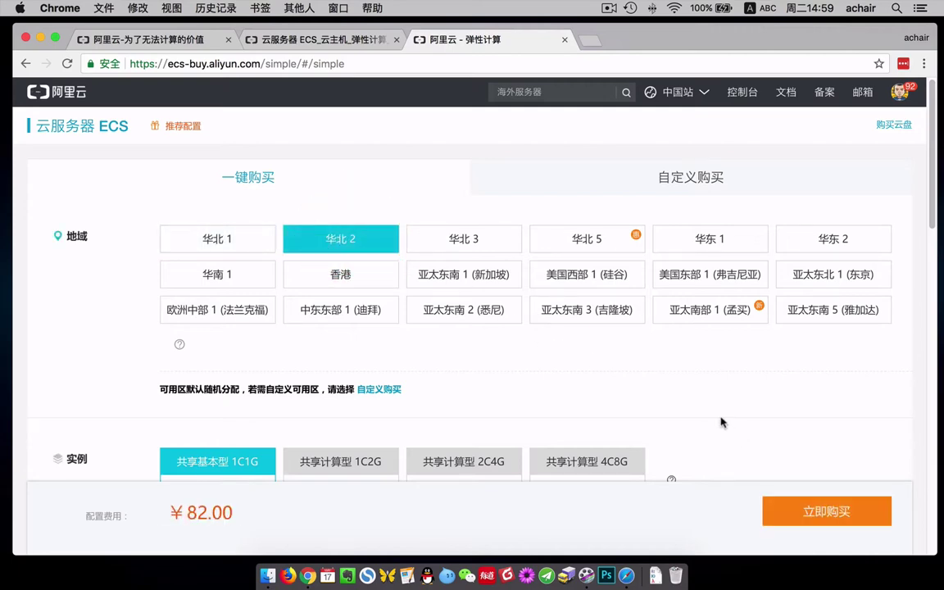
scroll(717, 418, "down", 3)
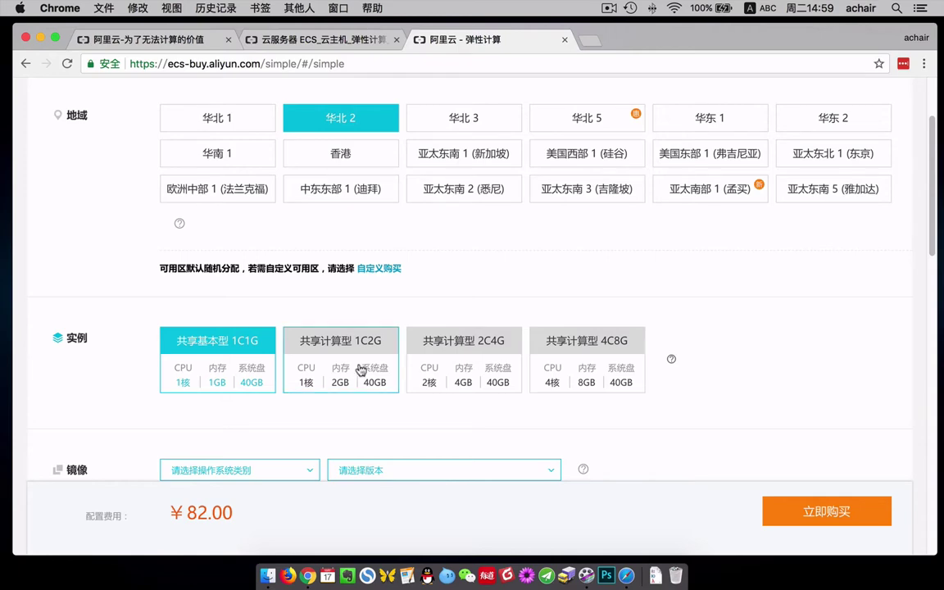
left_click(494, 363)
scroll(595, 416, "down", 8)
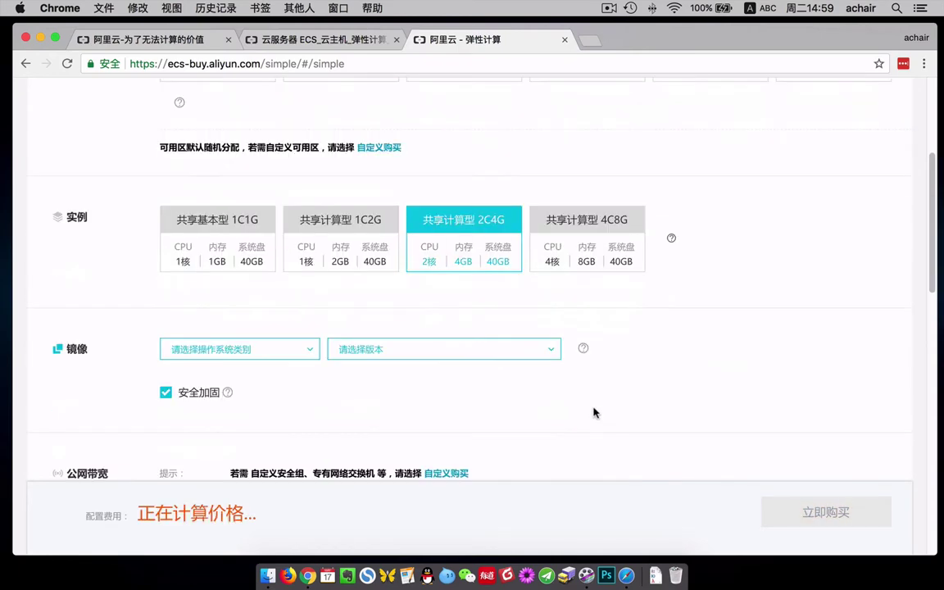
scroll(595, 413, "up", 5)
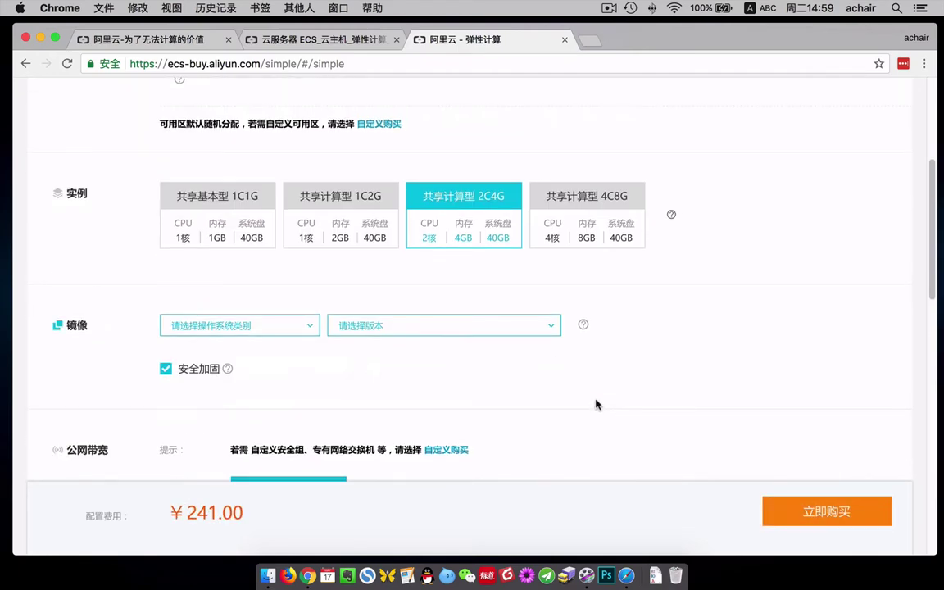
Set the purchase duration to 1 年 and the public bandwidth to 5 Mbps
scroll(573, 397, "down", 10)
left_click(712, 217)
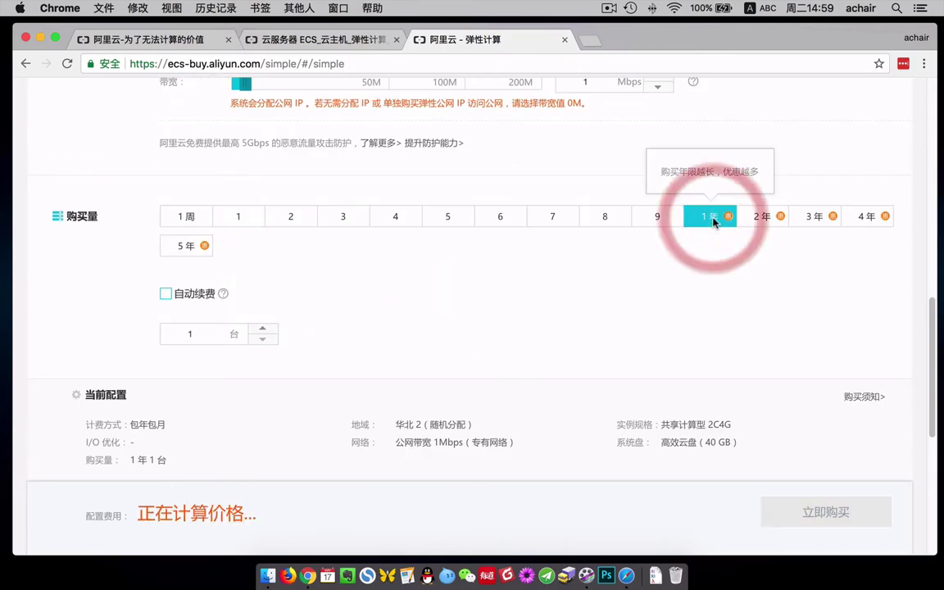
scroll(674, 346, "up", 6)
double_click(573, 320)
type("5")
scroll(607, 339, "up", 6)
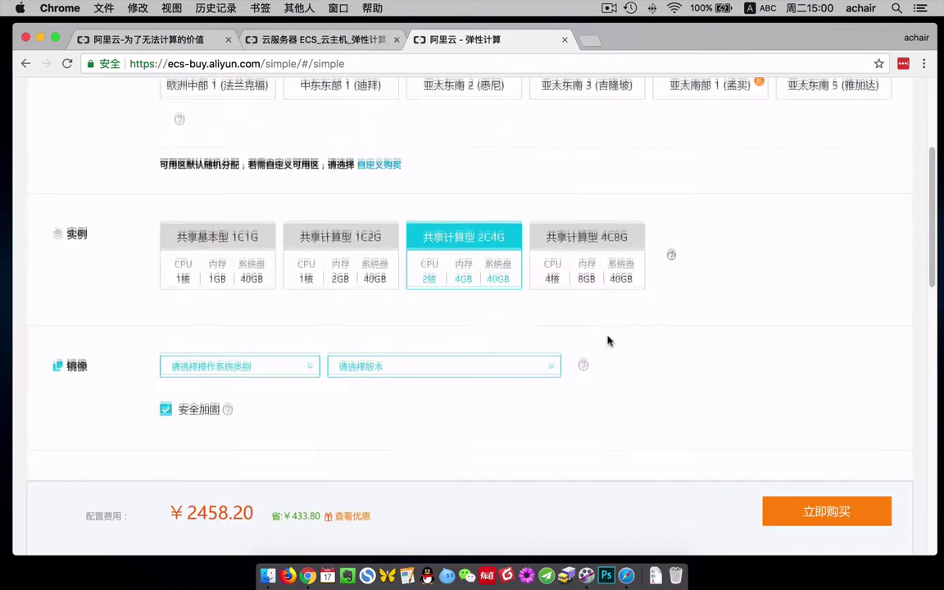
scroll(734, 407, "down", 3)
scroll(369, 369, "down", 5)
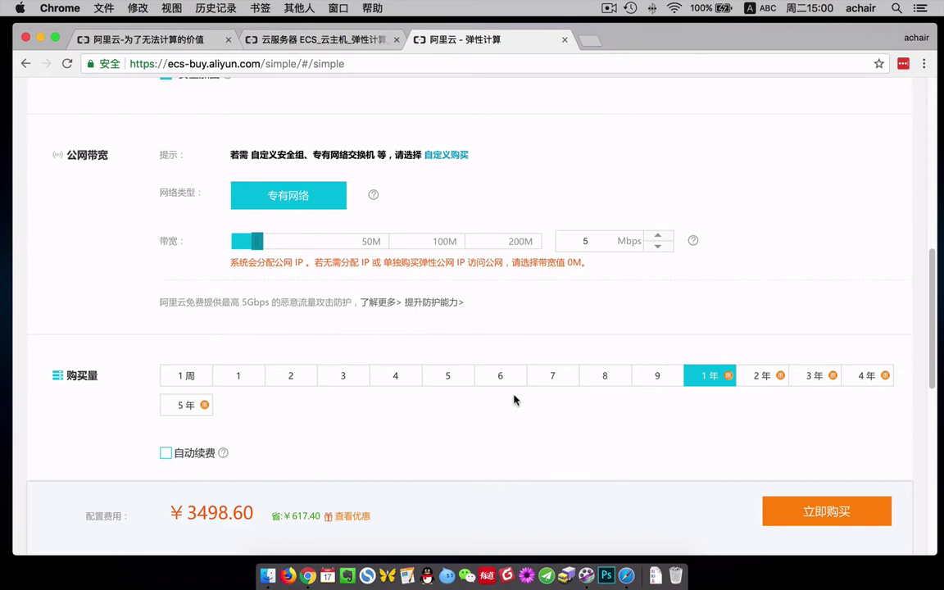
Toggle the image's 安全加固 option off and on again
scroll(516, 397, "up", 10)
scroll(617, 418, "down", 5)
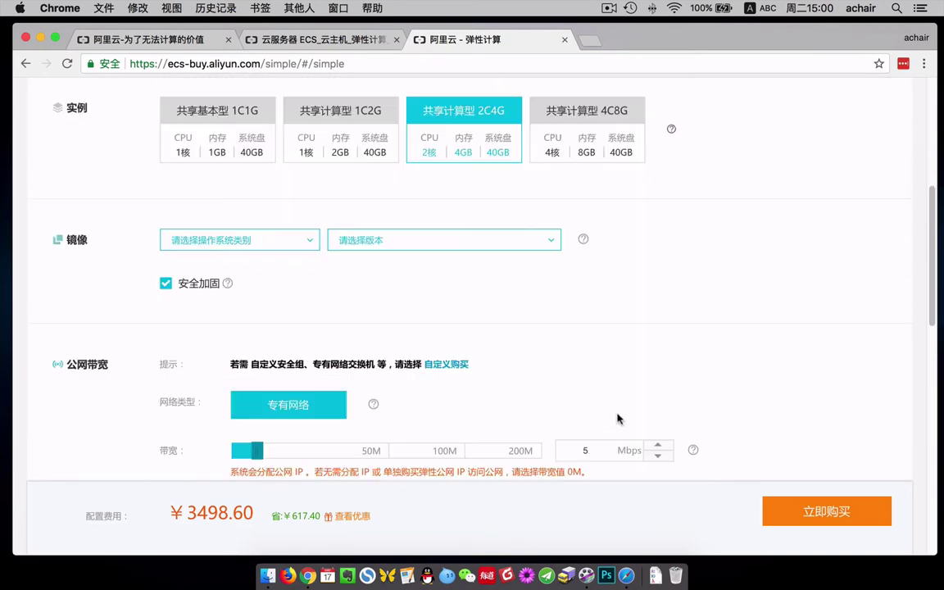
left_click(197, 284)
left_click(196, 284)
Switch the purchase mode back to 自定义购买 and minimize the browser window
scroll(680, 428, "down", 2)
scroll(668, 328, "up", 6)
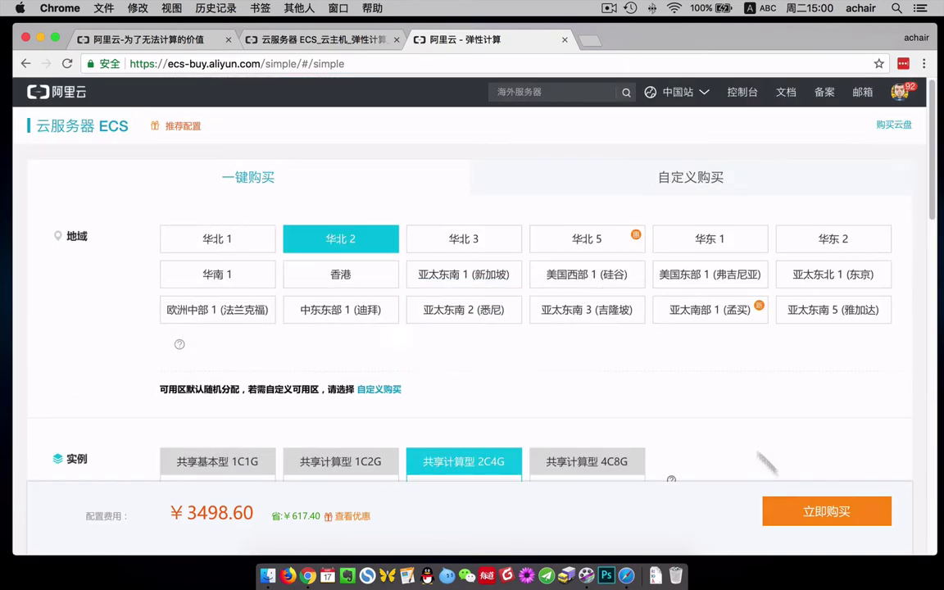
left_click(657, 181)
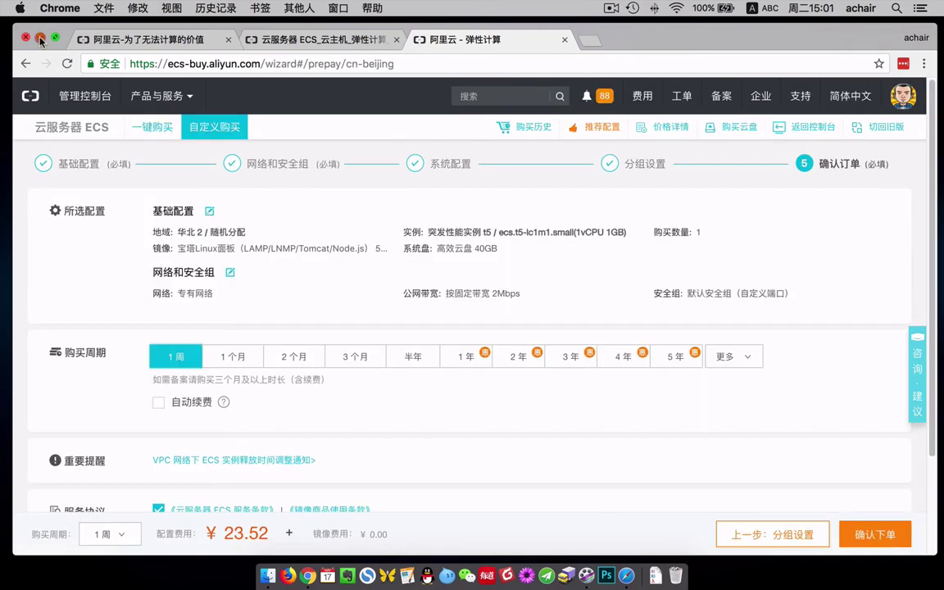
left_click(40, 39)
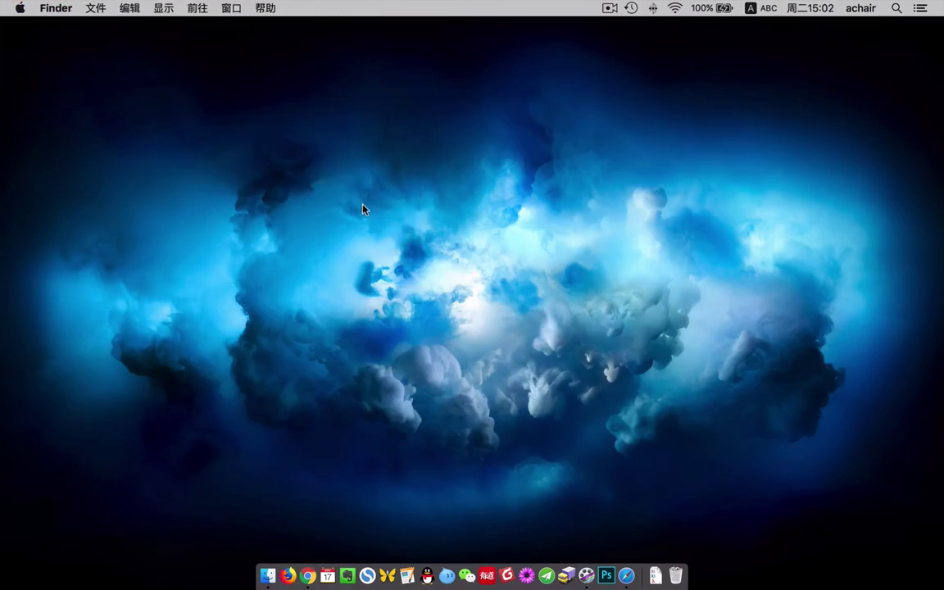